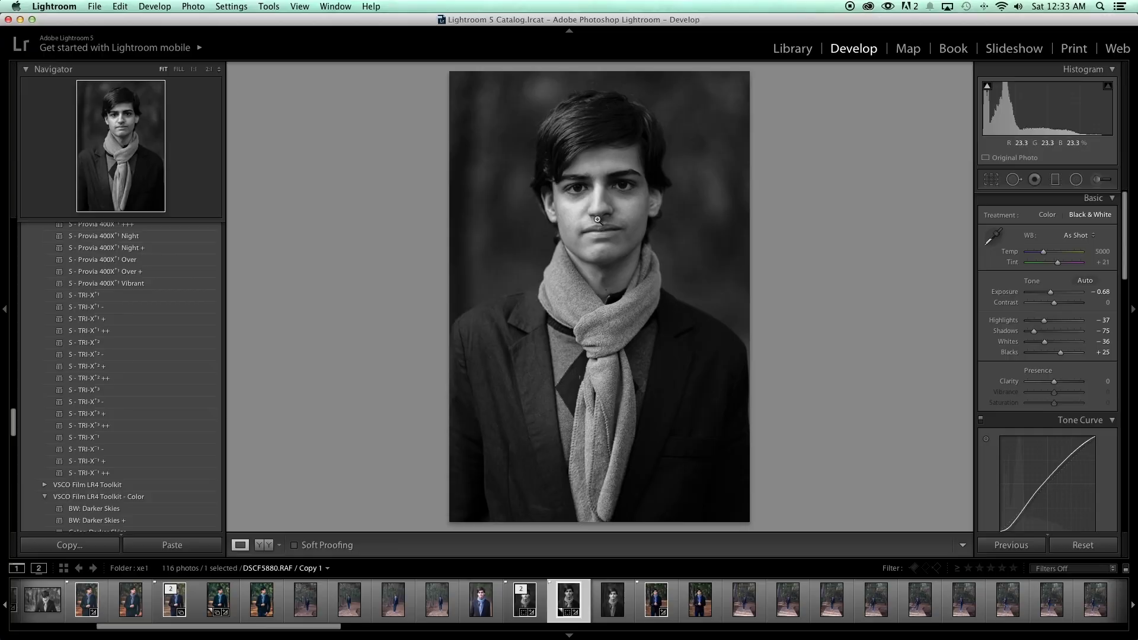
pyautogui.click(675, 425)
pyautogui.press('k')
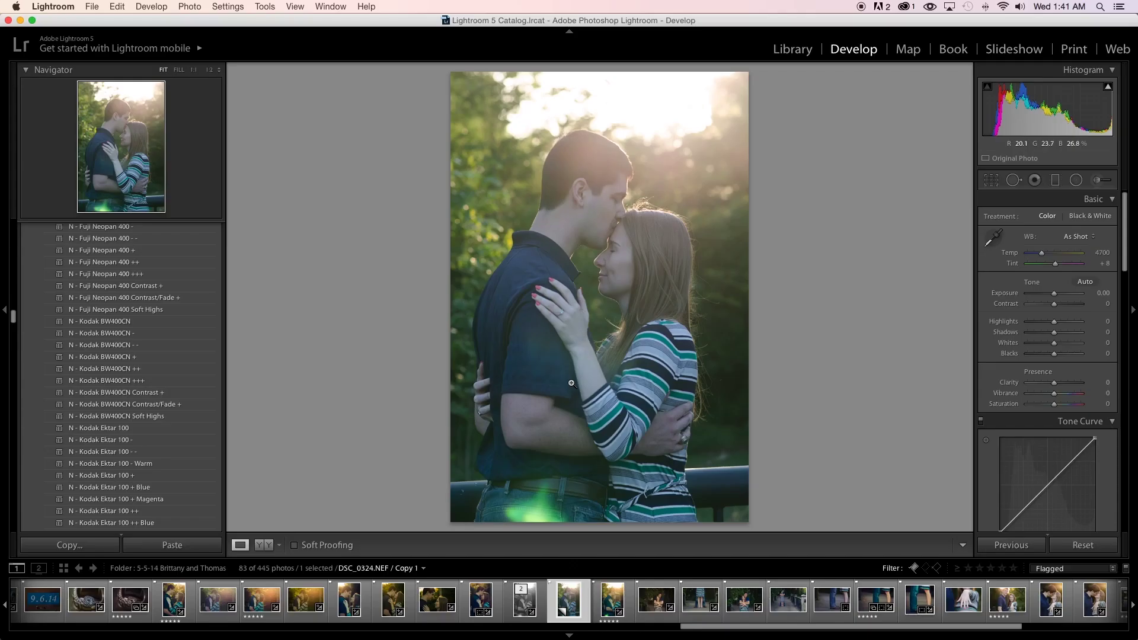
pyautogui.click(156, 428)
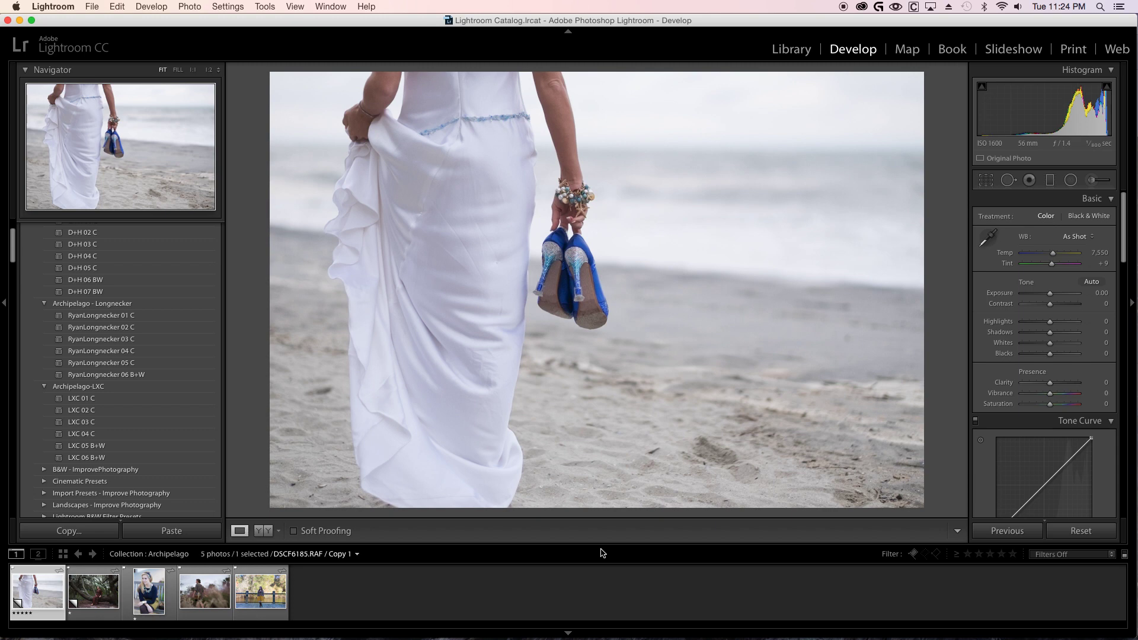
# Apply the Archipelago - Longnecker presets 01 C through 06 B+W one after another to the beach wedding dress photo.
pyautogui.scroll(3, 107, 356)
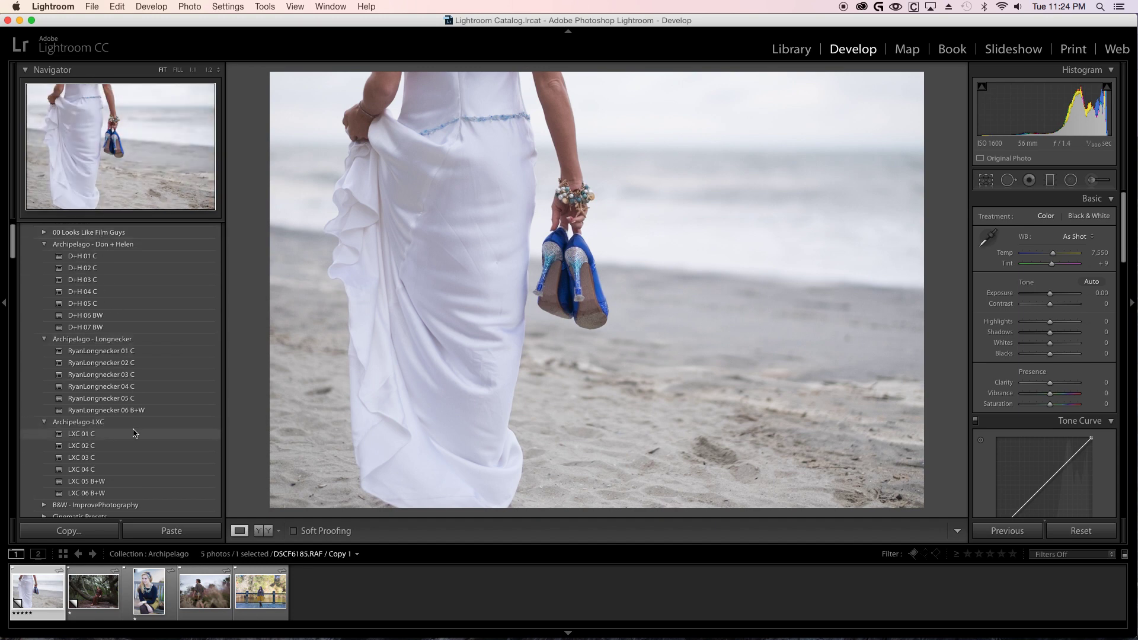
pyautogui.click(117, 354)
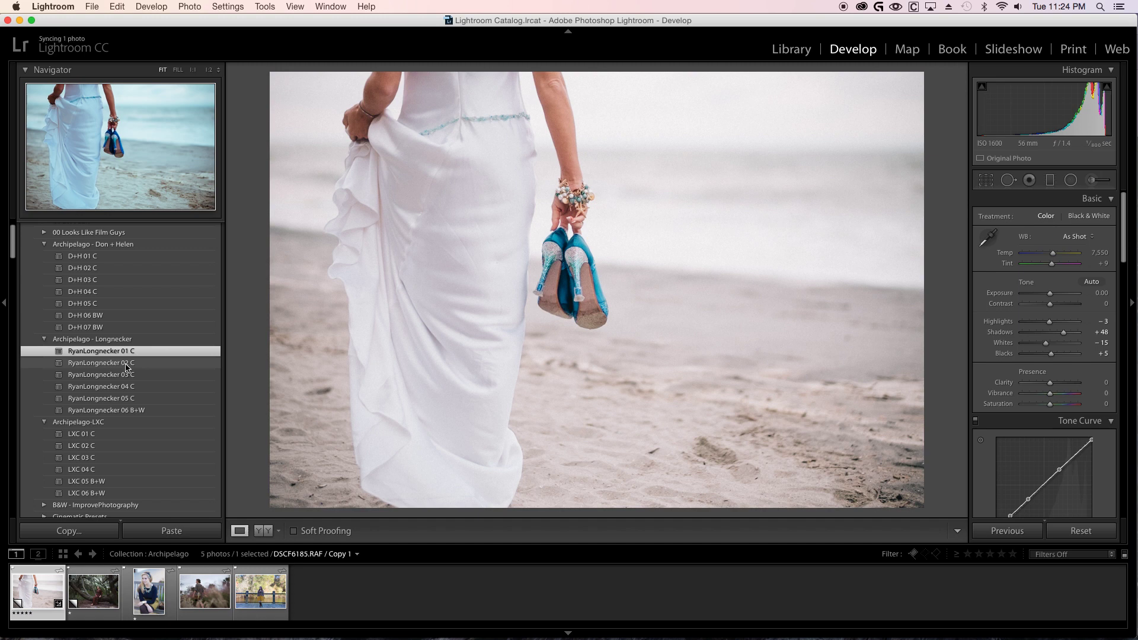
pyautogui.click(126, 364)
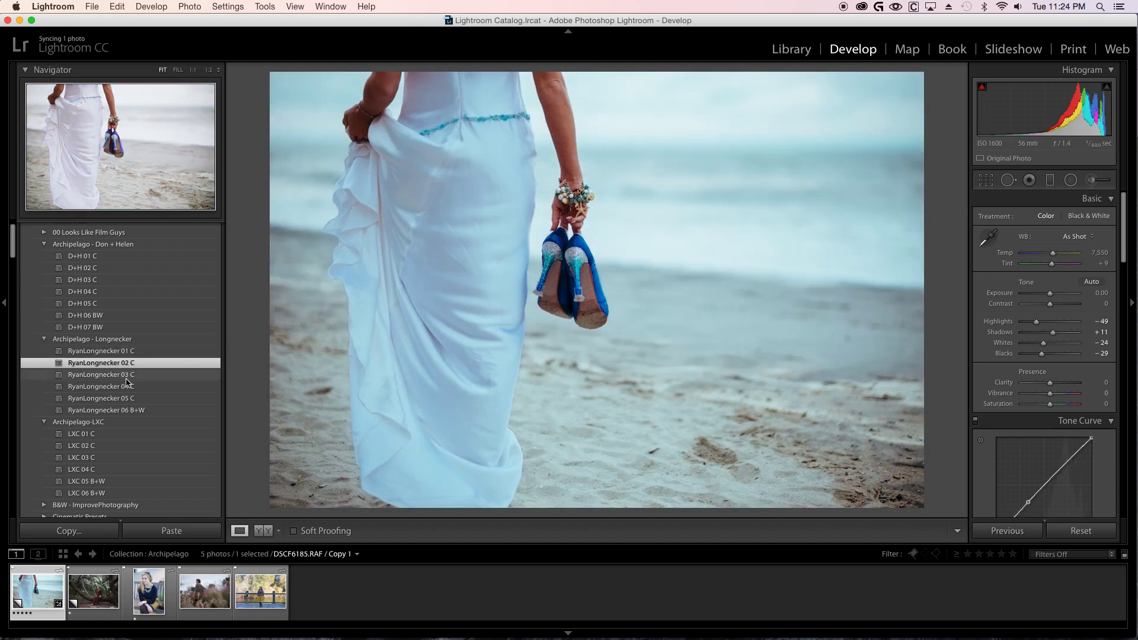
pyautogui.click(126, 378)
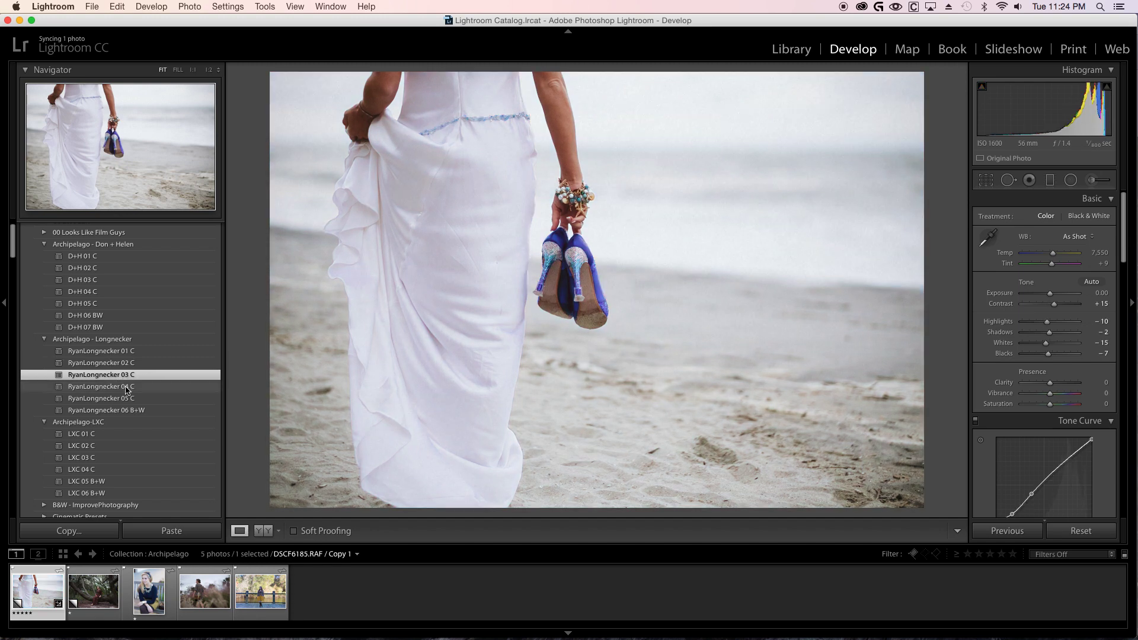
pyautogui.click(126, 389)
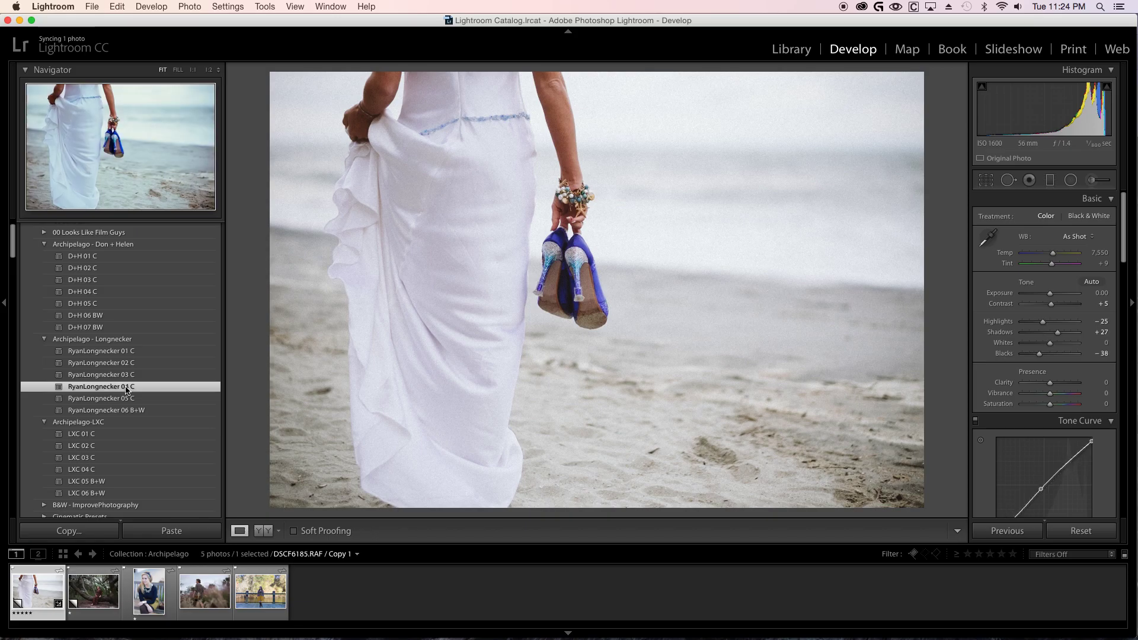
pyautogui.click(123, 401)
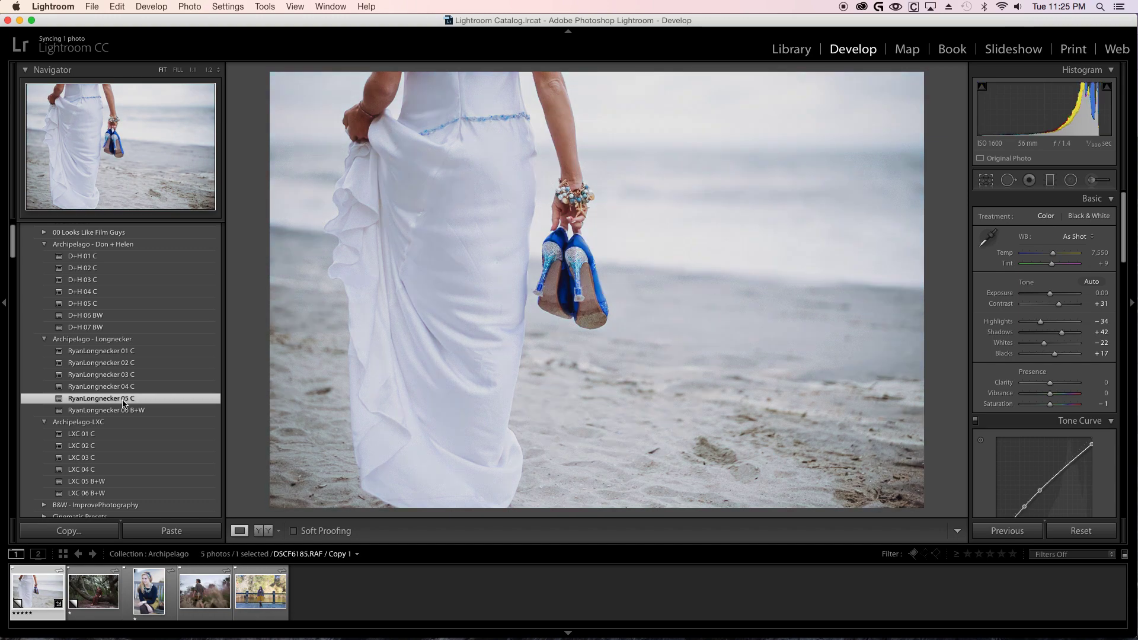
pyautogui.click(131, 415)
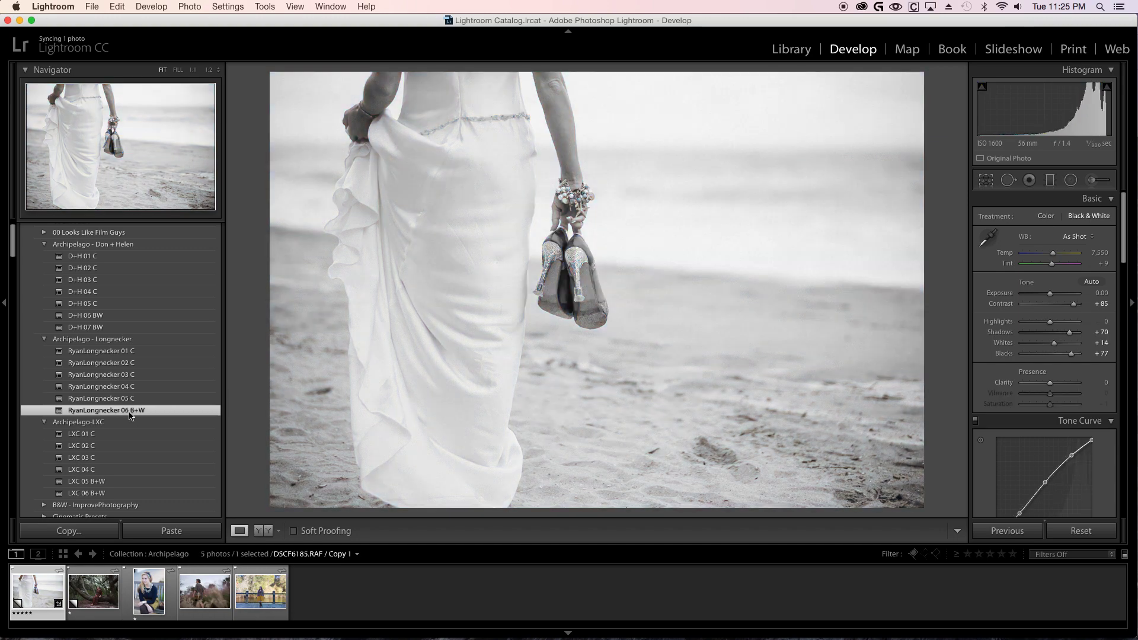
# Open the photo of the woman on the tree trunk and apply presets LXC 01 C through LXC 04 C in turn.
pyautogui.press('Right')
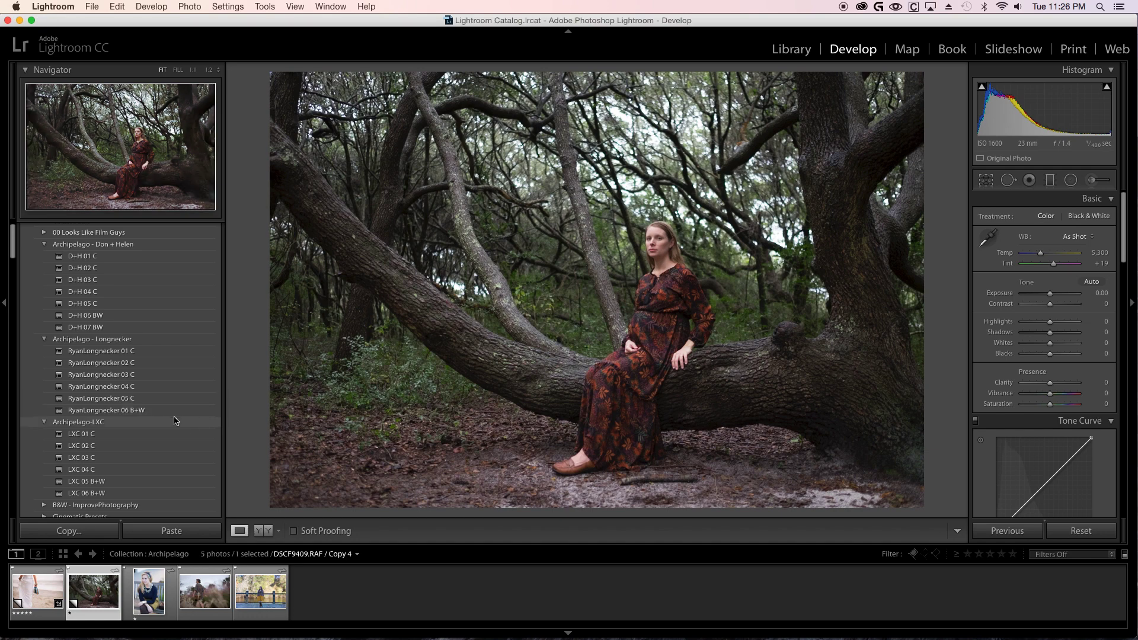
pyautogui.click(127, 440)
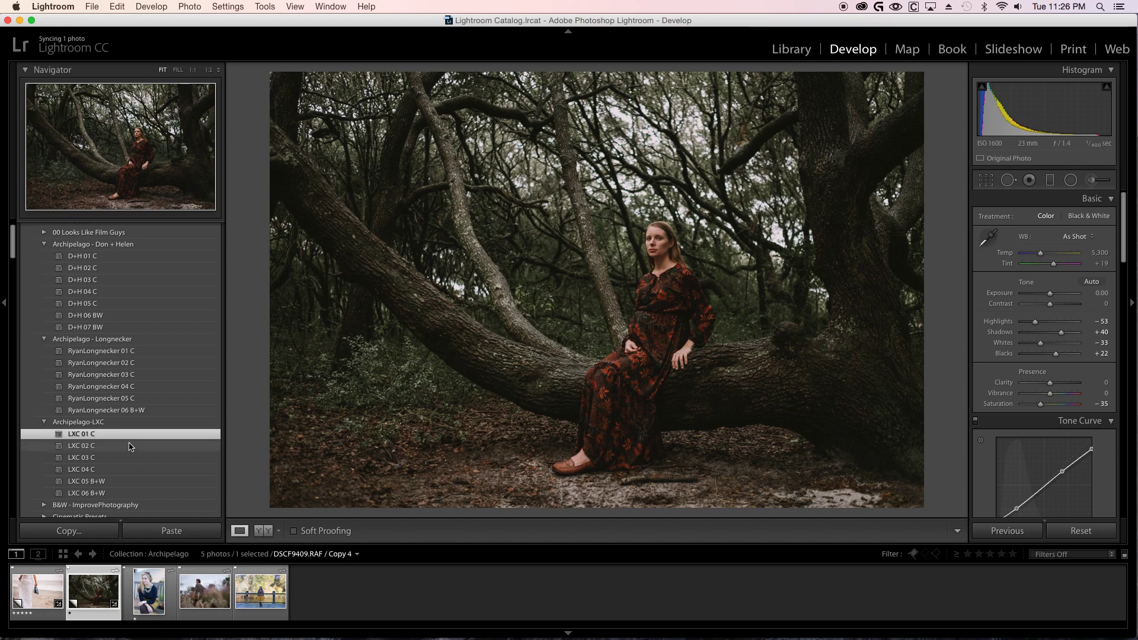
pyautogui.click(131, 446)
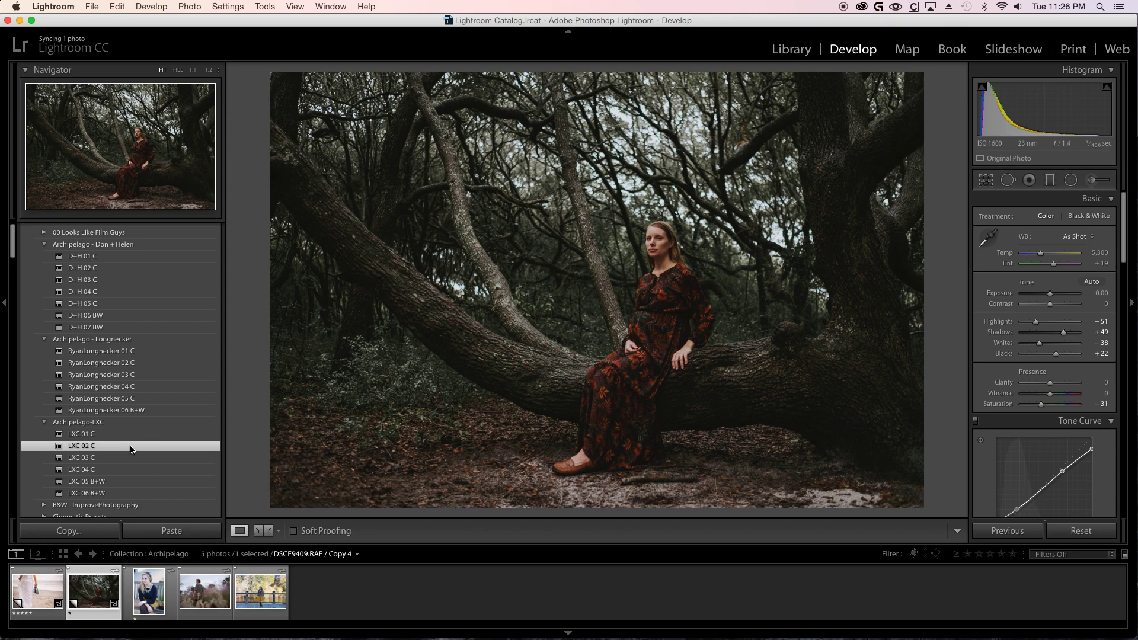
pyautogui.click(131, 460)
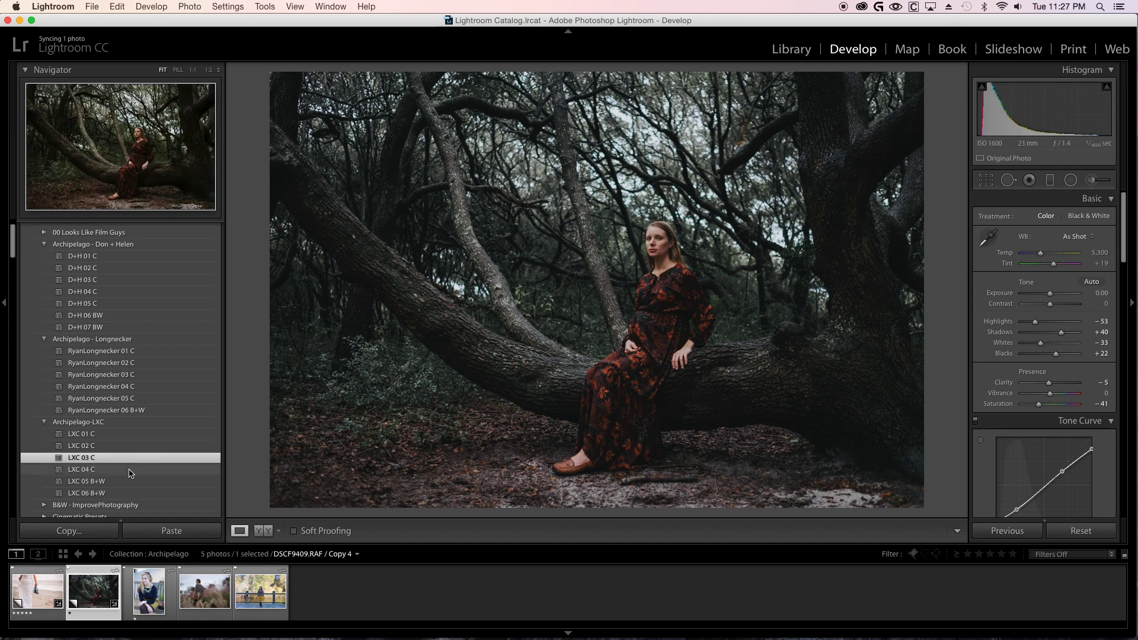
pyautogui.click(130, 472)
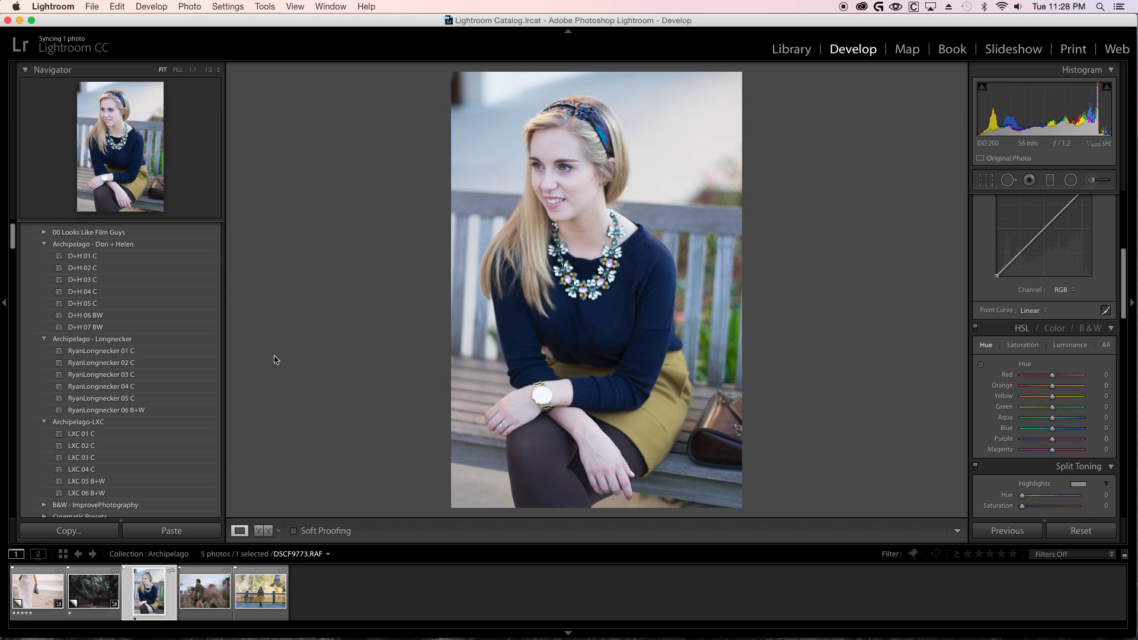
# Apply the RyanLongnecker 01 C preset to the bench portrait and lower its exposure to −0.45.
pyautogui.click(151, 354)
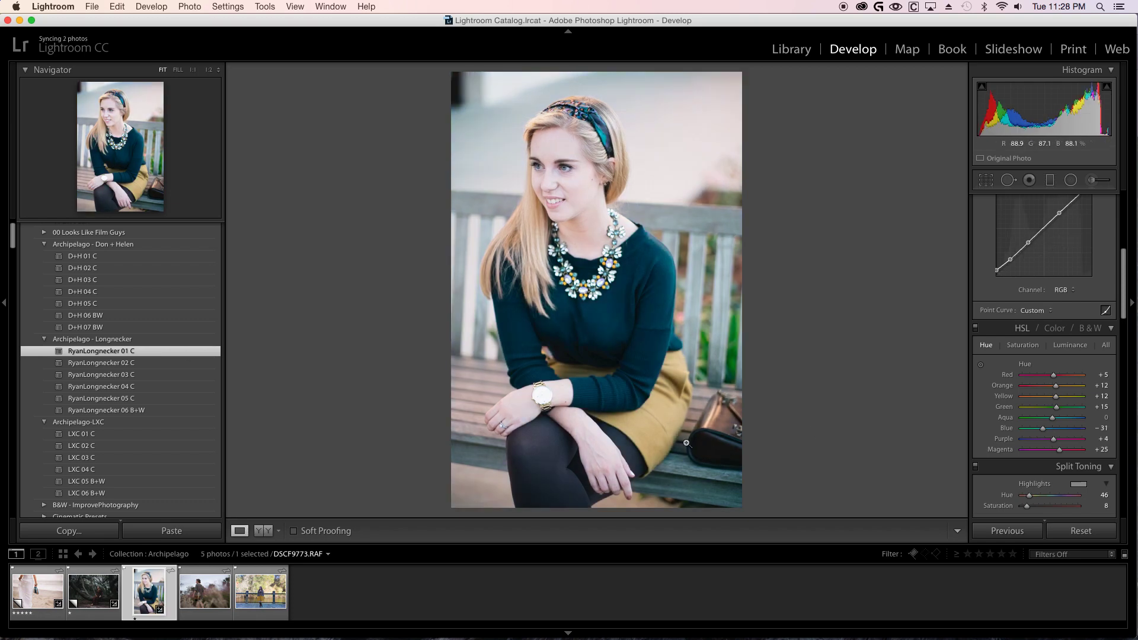
pyautogui.scroll(5, 1061, 403)
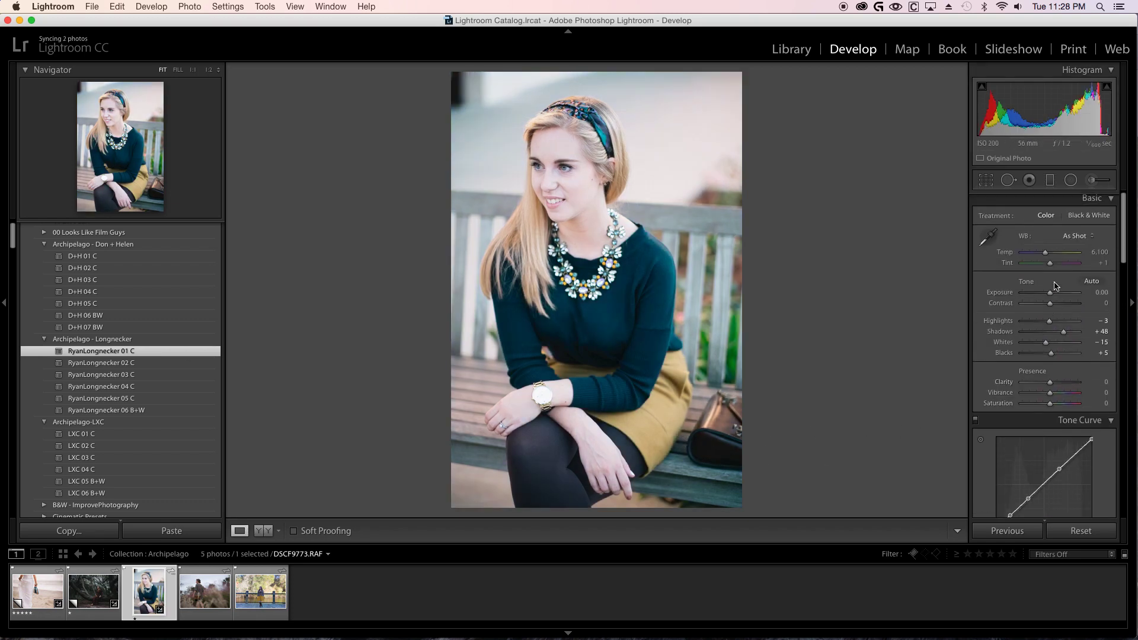
pyautogui.moveTo(1050, 294); pyautogui.dragTo(1049, 296)
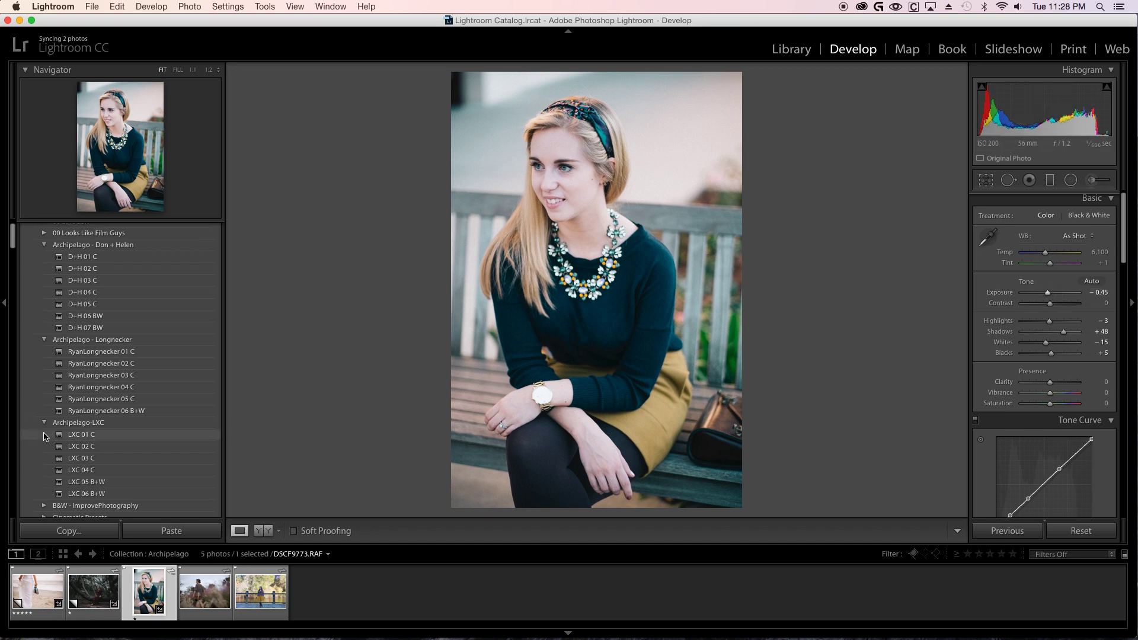
# Try the RyanLongnecker 02 C preset on the bench portrait with a temperature of 7,470, and undo the temperature change.
pyautogui.click(191, 363)
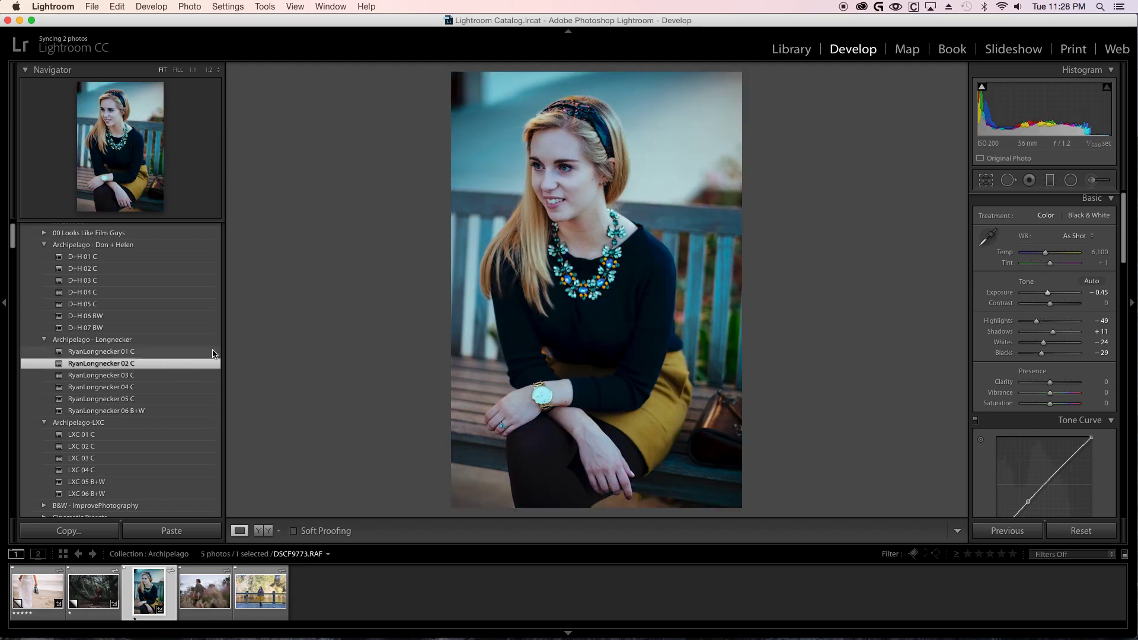
pyautogui.moveTo(1046, 254); pyautogui.dragTo(1053, 256)
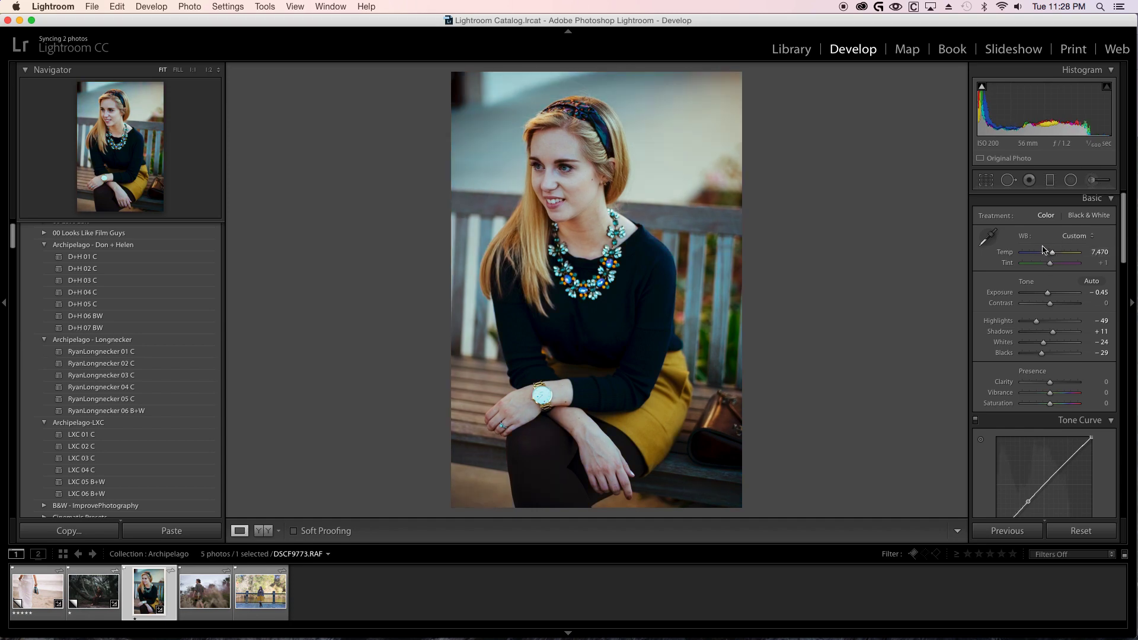
pyautogui.press('super+z')
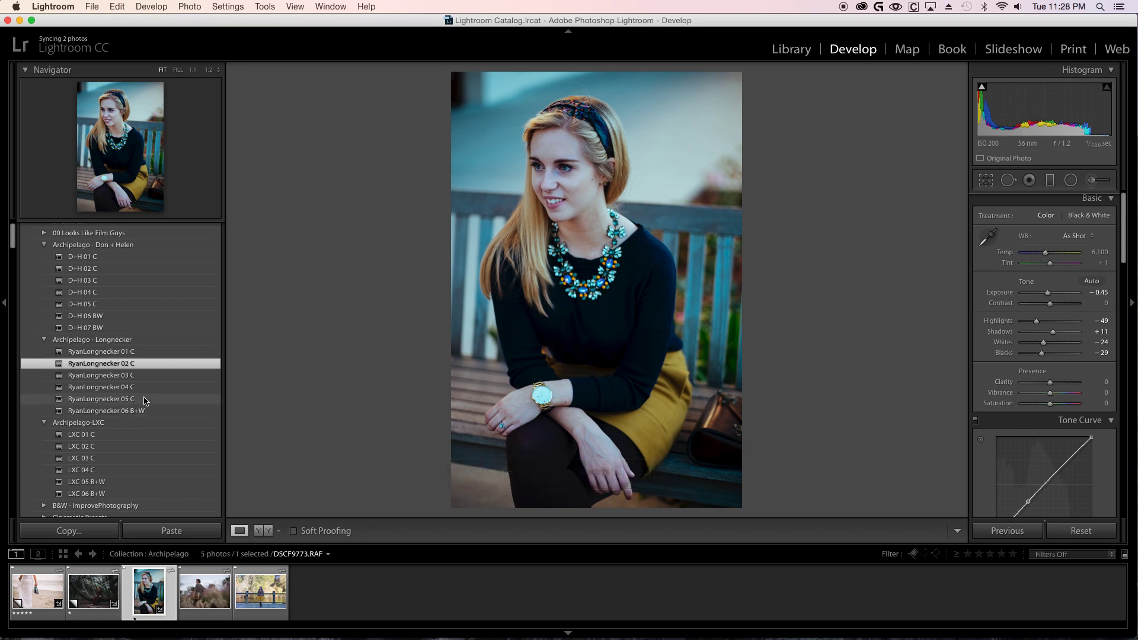
# Apply RyanLongnecker 03 C and 04 C in turn to the bench portrait and warm the temperature to 7,058.
pyautogui.click(168, 376)
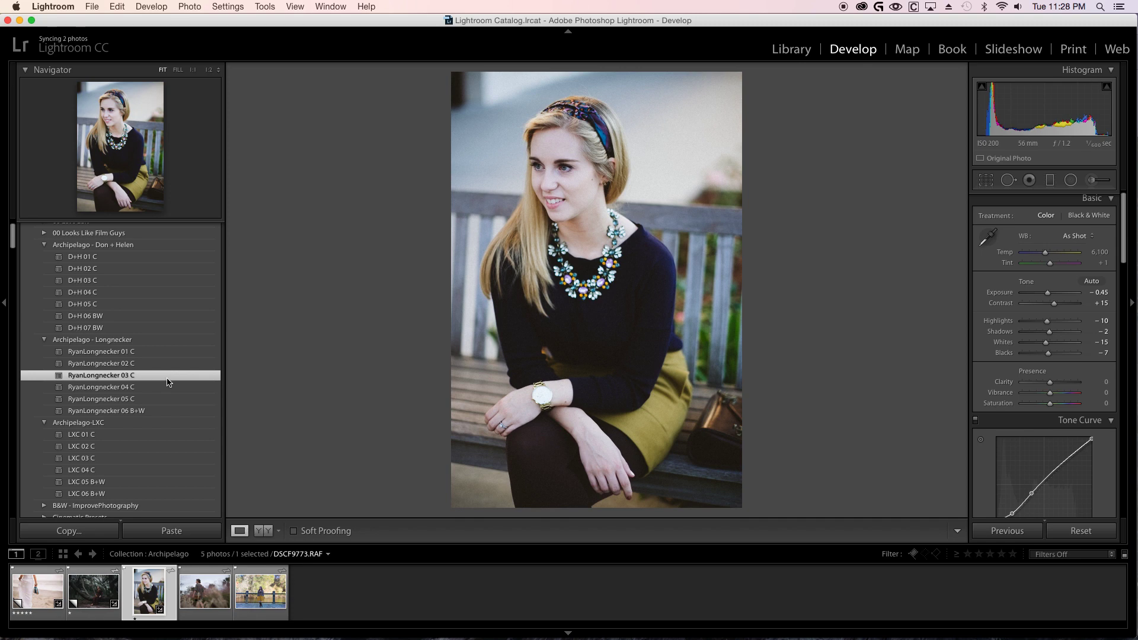
pyautogui.click(170, 390)
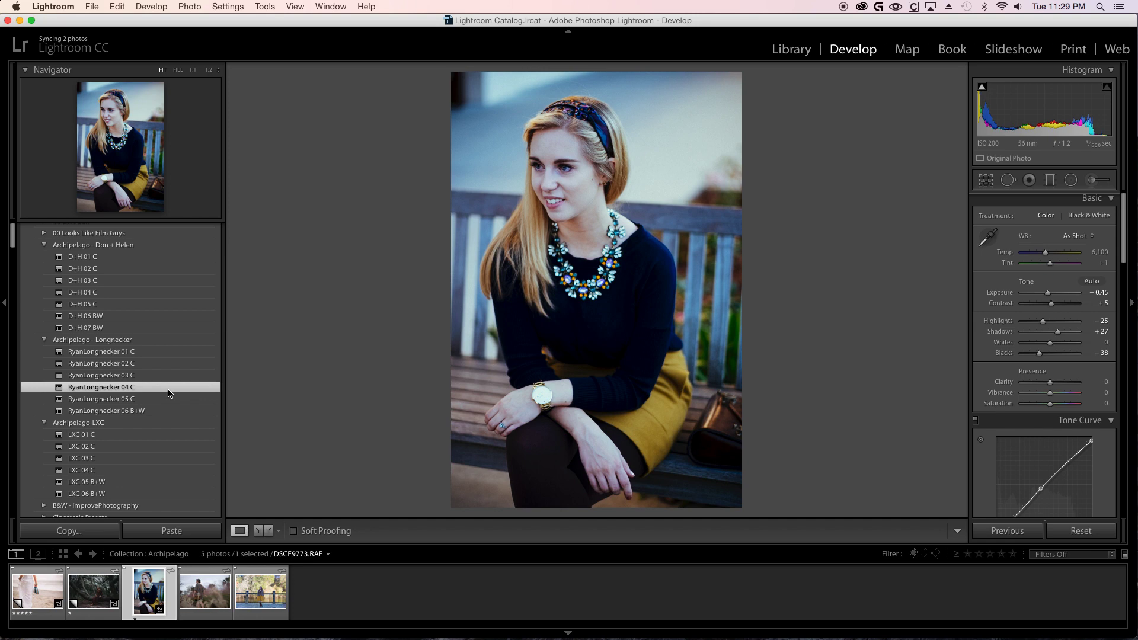
pyautogui.moveTo(1044, 254); pyautogui.dragTo(1051, 259)
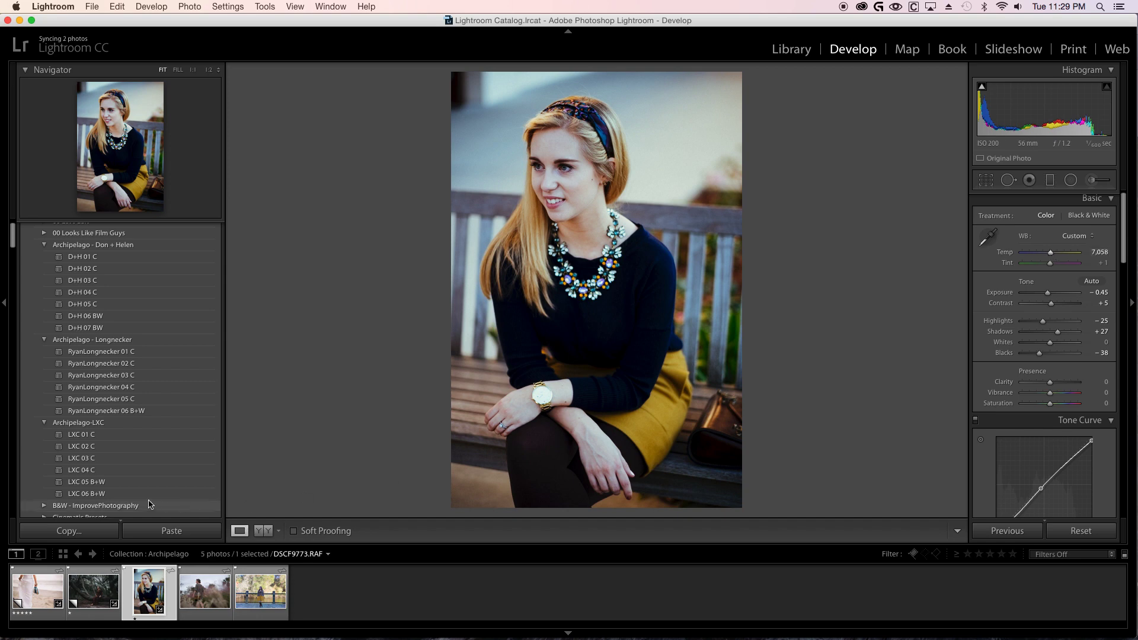
# Apply RyanLongnecker 05 C and 06 B+W in turn to the bench portrait, setting exposure to −0.86 and blacks to +60.
pyautogui.click(176, 402)
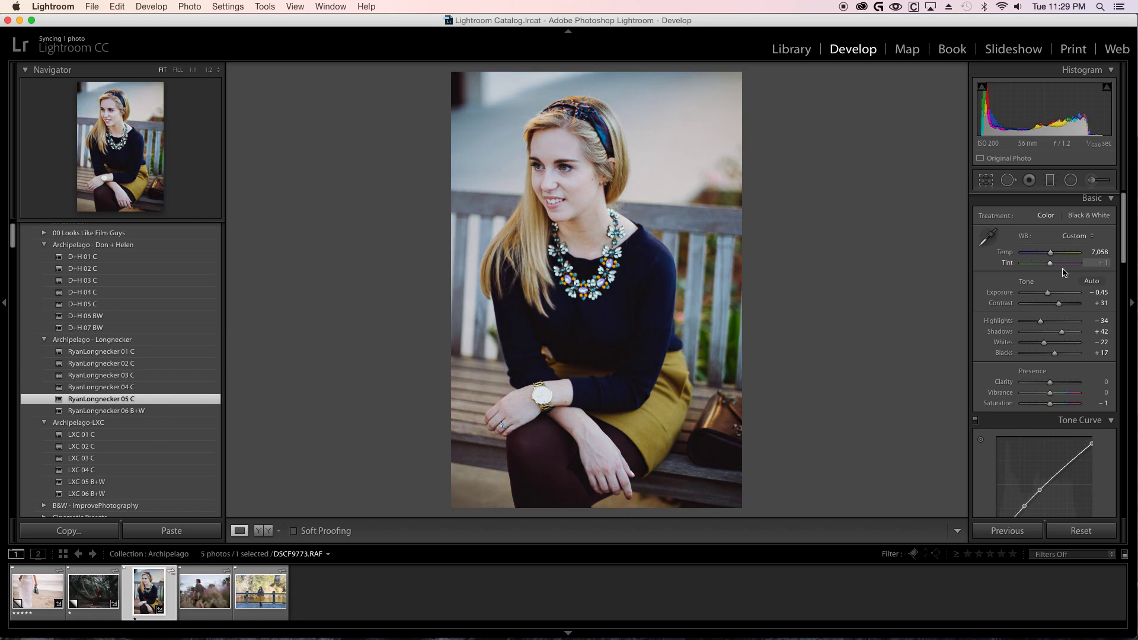
pyautogui.click(166, 410)
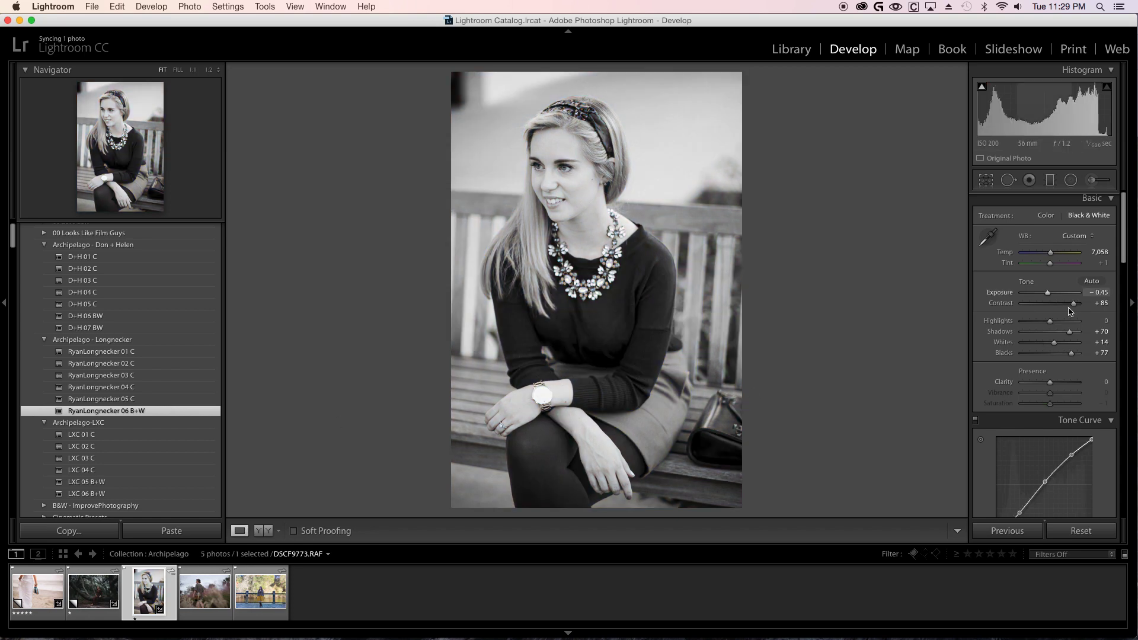
pyautogui.moveTo(1047, 296); pyautogui.dragTo(1044, 296)
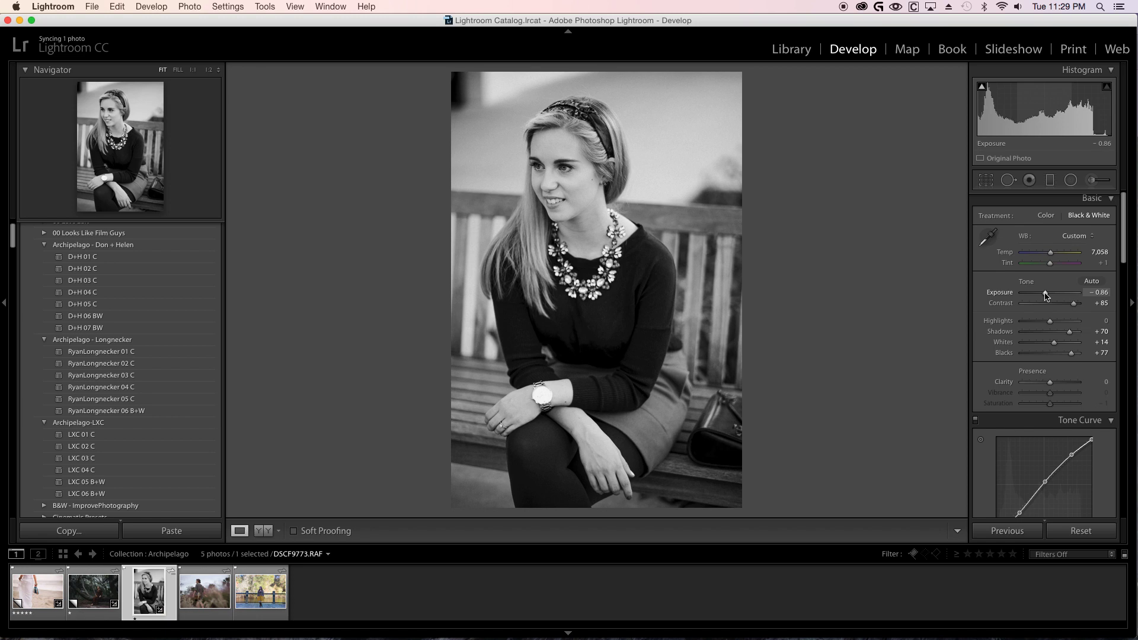
pyautogui.moveTo(1071, 353); pyautogui.dragTo(1068, 354)
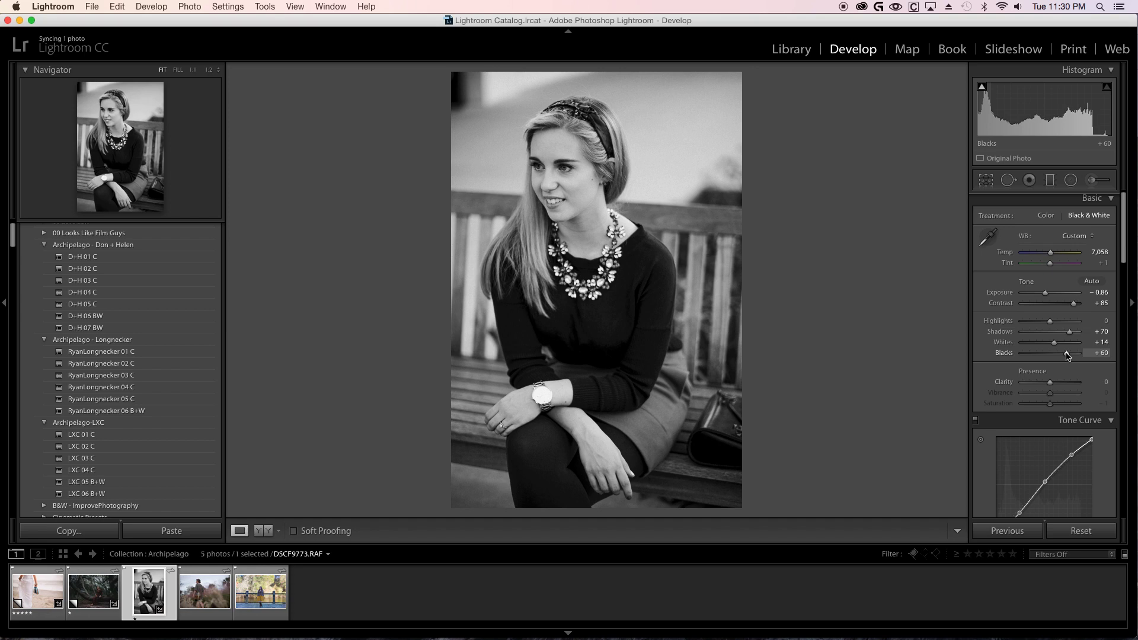
# Open the photo of the woman in the tall grass and apply presets D+H 01 C, 02 C and 03 C in turn.
pyautogui.press('Right')
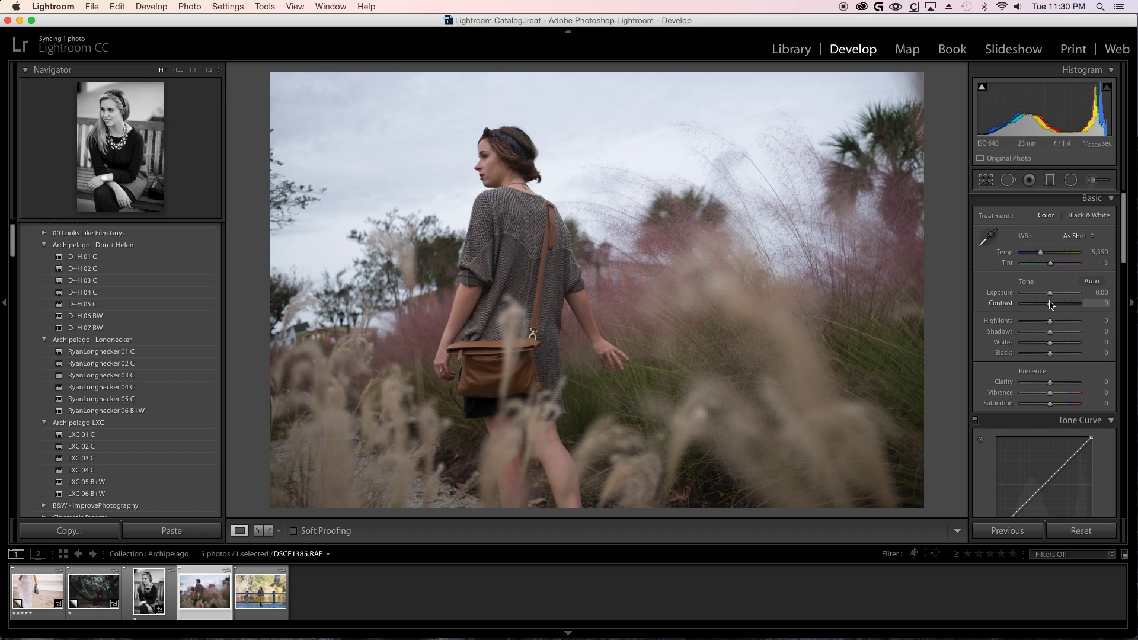
pyautogui.scroll(1, 136, 332)
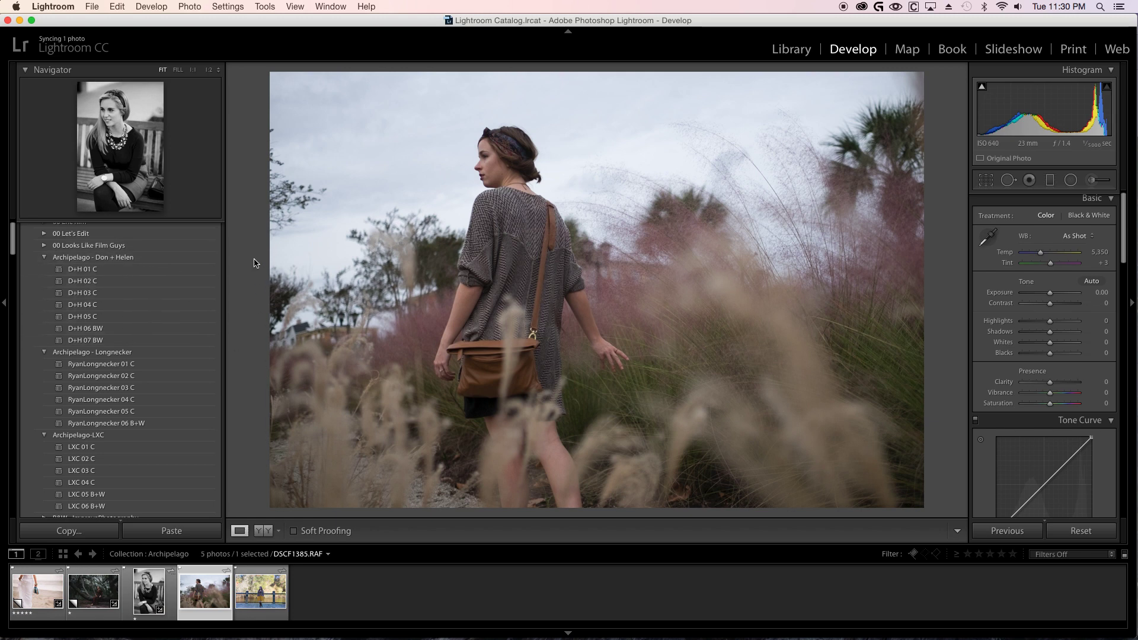
pyautogui.click(169, 270)
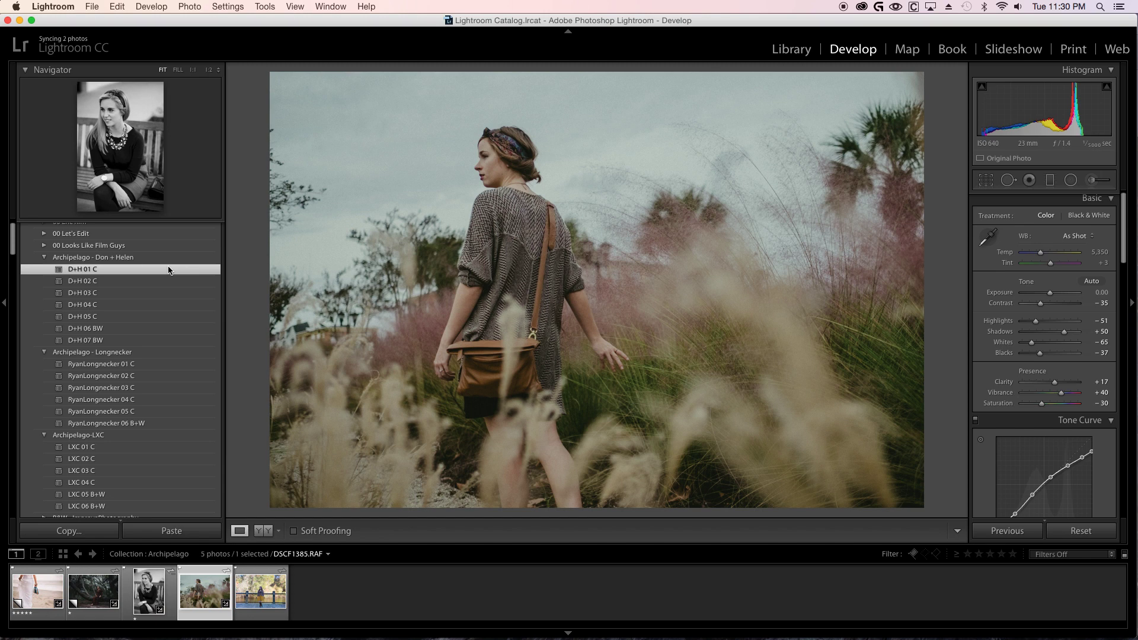
pyautogui.click(161, 282)
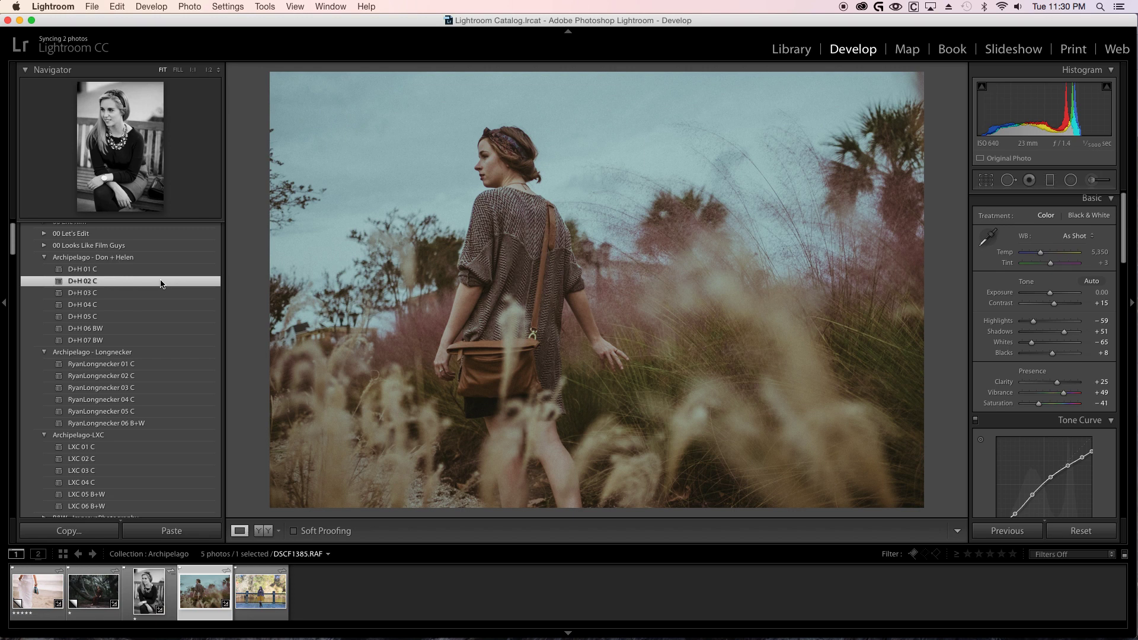
pyautogui.click(164, 294)
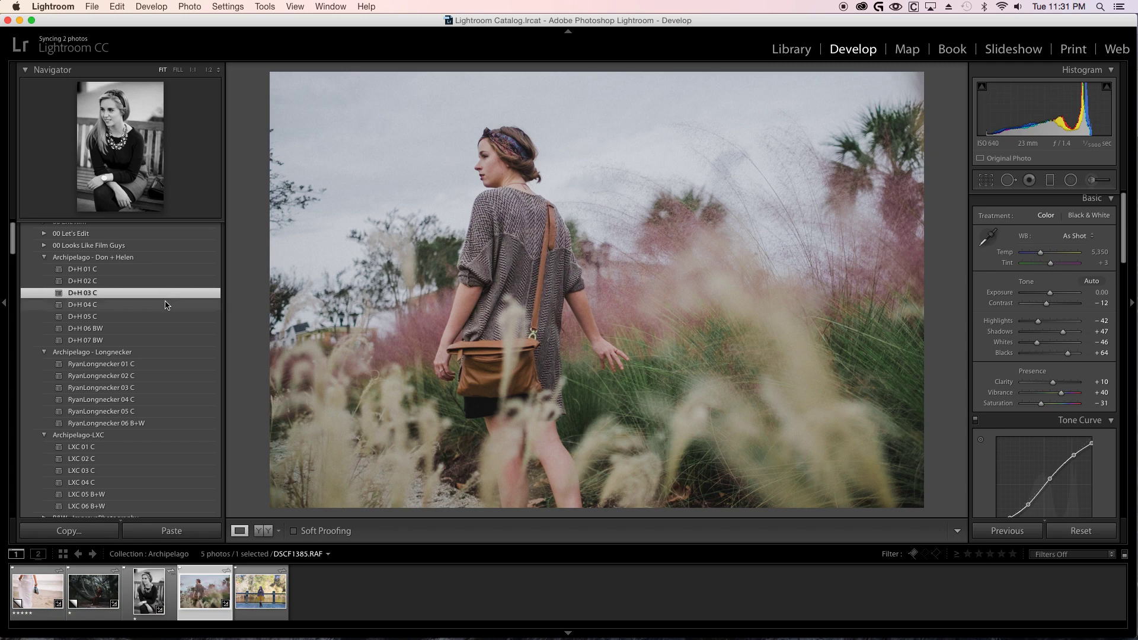
# Apply the D+H 04 C preset to the grass field photo with contrast at +1, and replace it with D+H 05 C.
pyautogui.click(166, 305)
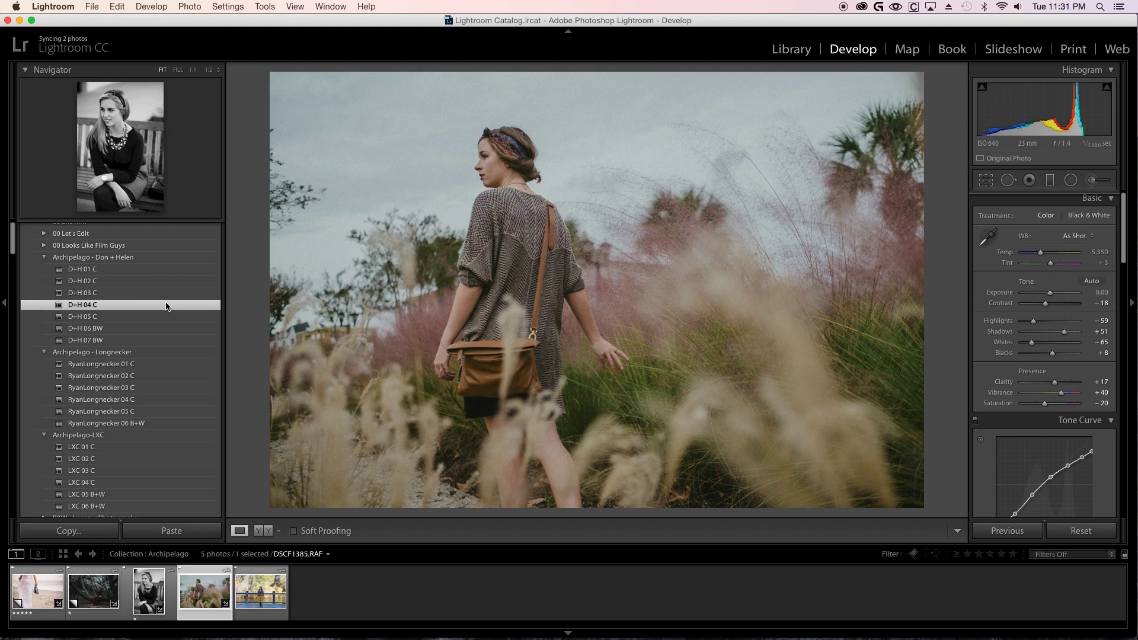
pyautogui.moveTo(1045, 303); pyautogui.dragTo(1051, 304)
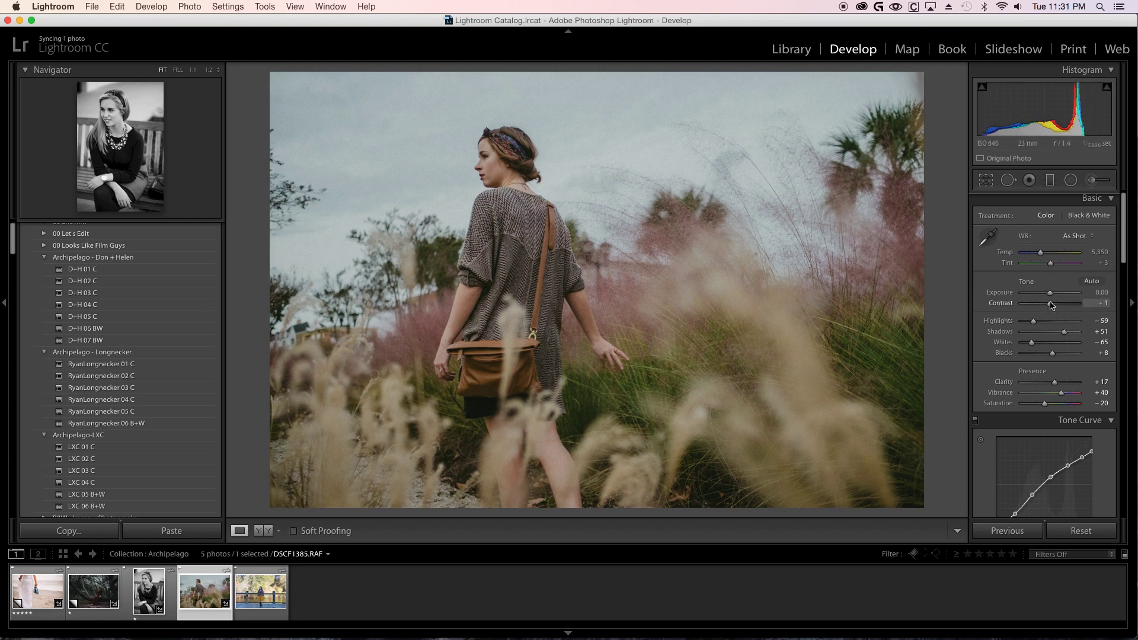
pyautogui.click(164, 316)
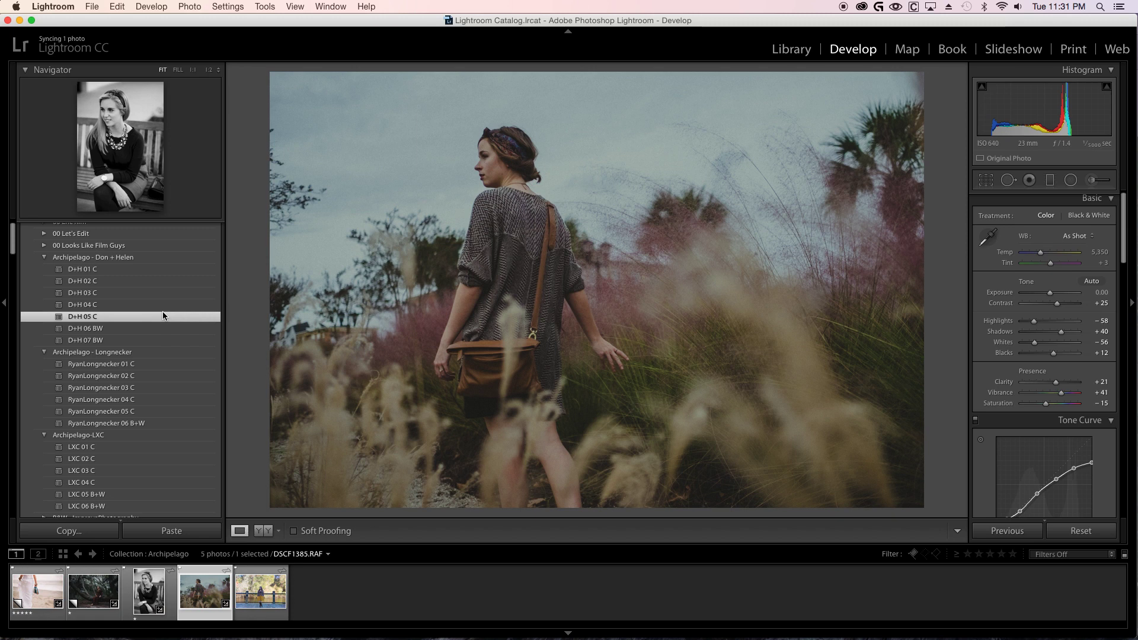
# Try a slight exposure change and a radial filter around the woman with exposure 0.00 and contrast 26, and delete the filter.
pyautogui.moveTo(1049, 293); pyautogui.dragTo(1052, 294)
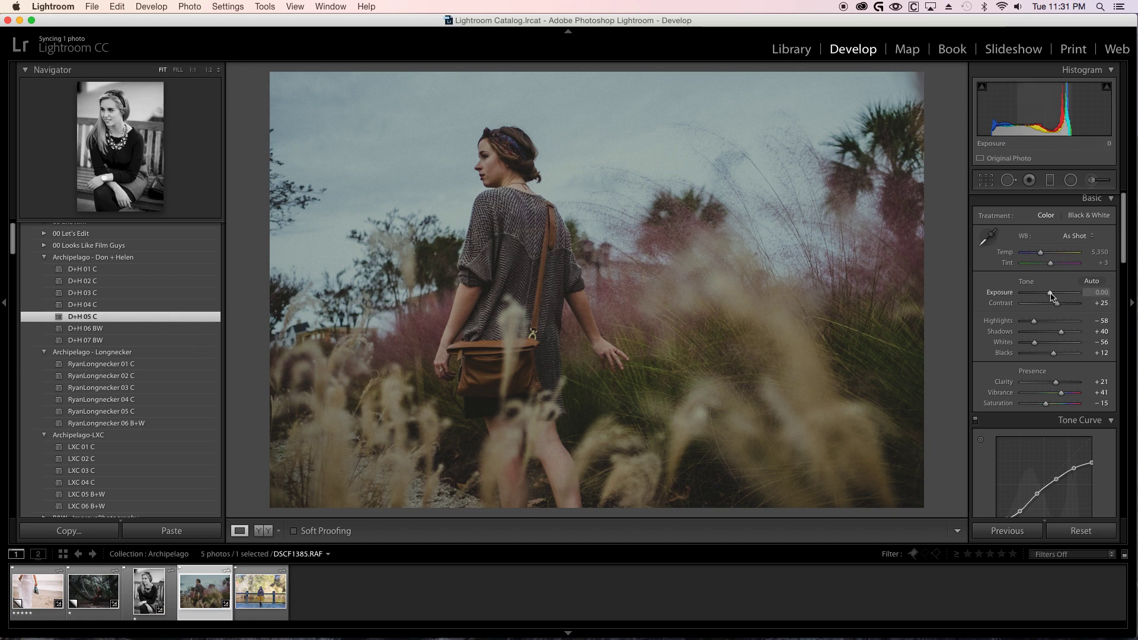
pyautogui.click(1070, 180)
pyautogui.moveTo(511, 290); pyautogui.dragTo(621, 61)
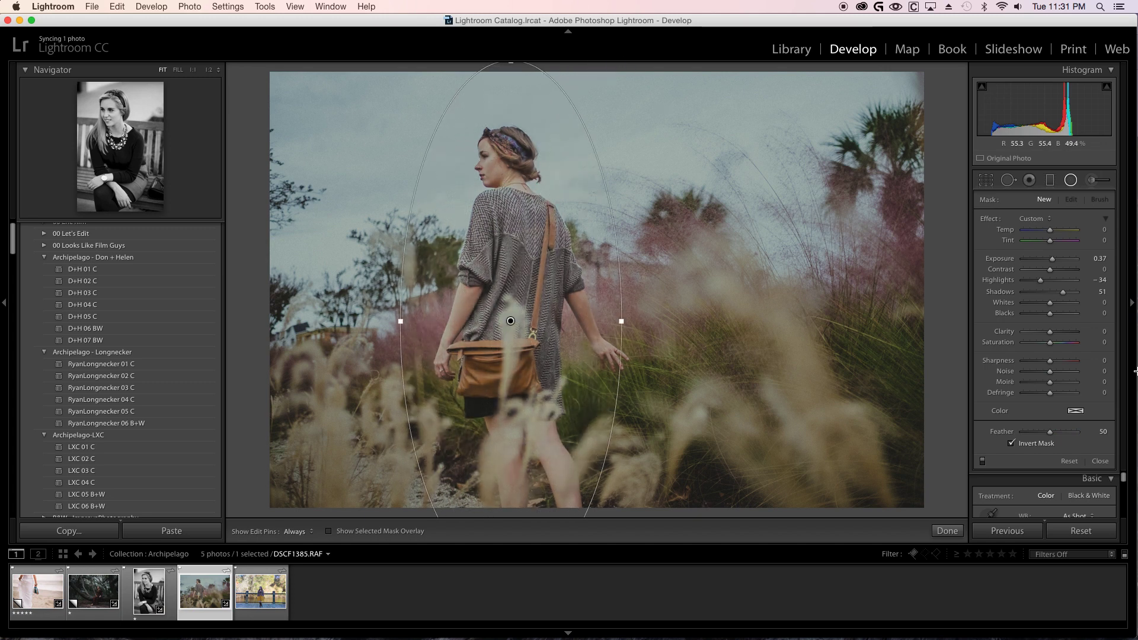
pyautogui.doubleClick(1052, 260)
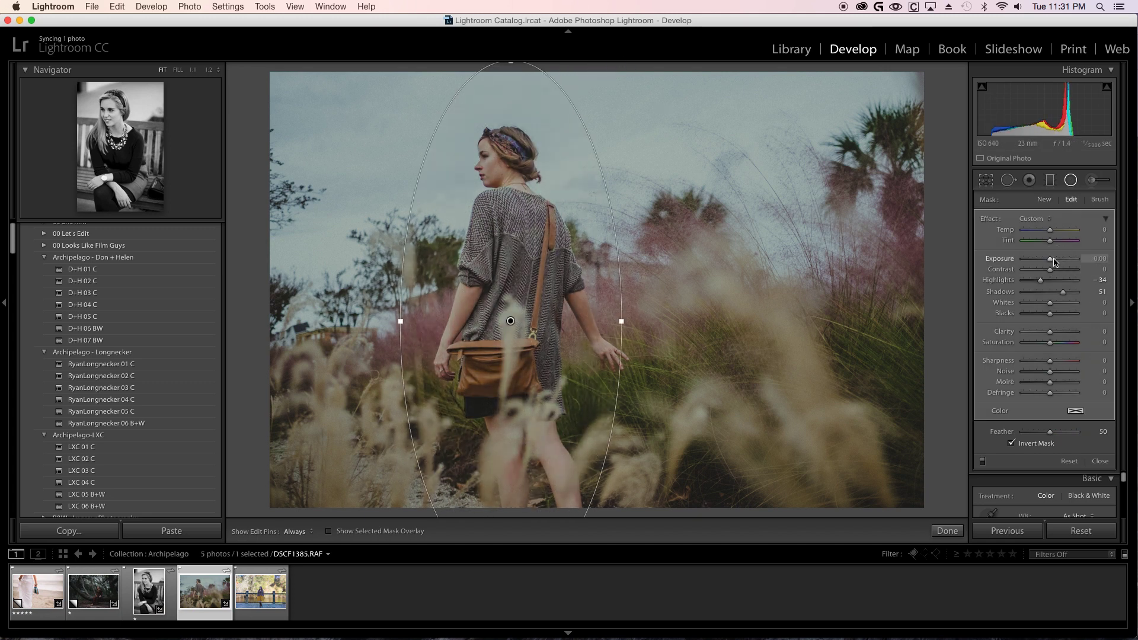
pyautogui.moveTo(1051, 270); pyautogui.dragTo(1058, 273)
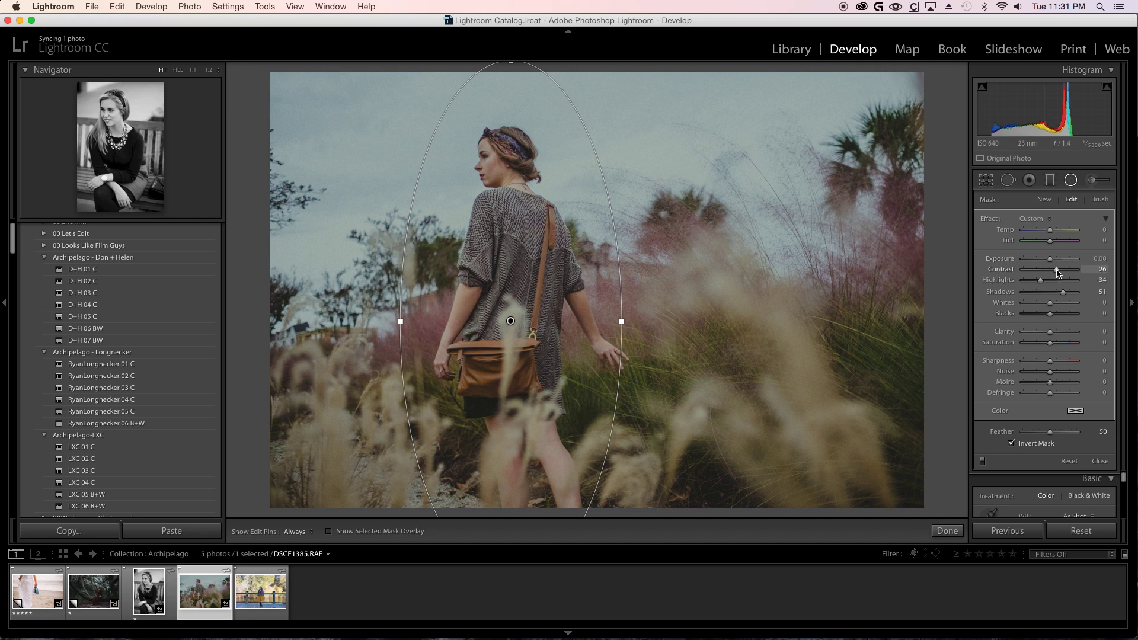
pyautogui.press('Delete')
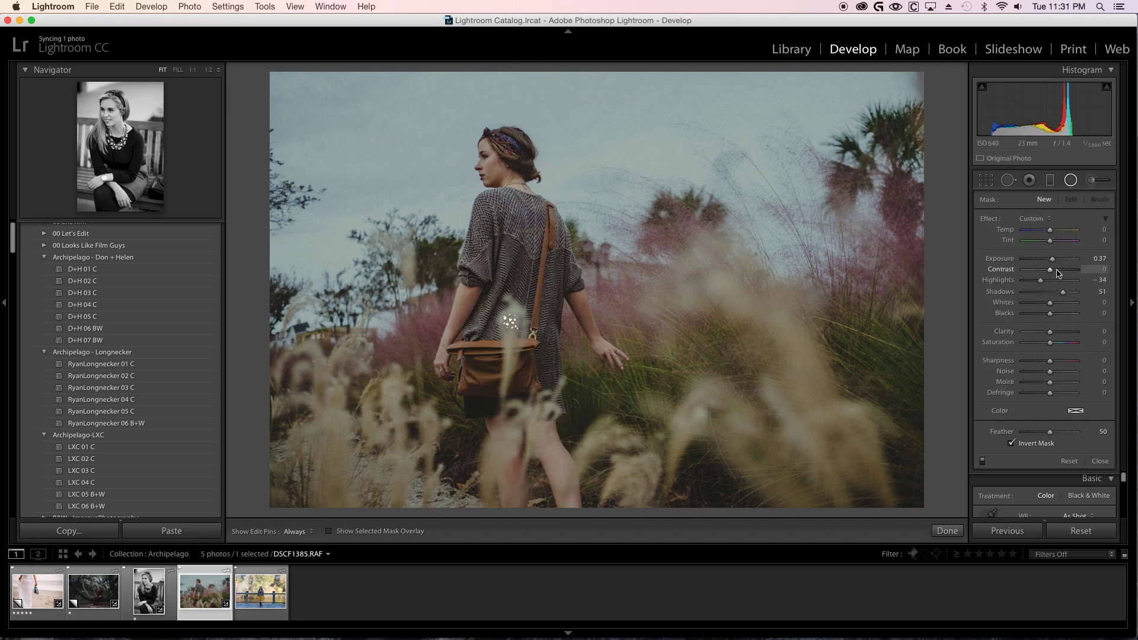
# Apply the D+H 06 BW preset to the grass field photo, close the radial filter tool, and set exposure to +0.65.
pyautogui.click(169, 329)
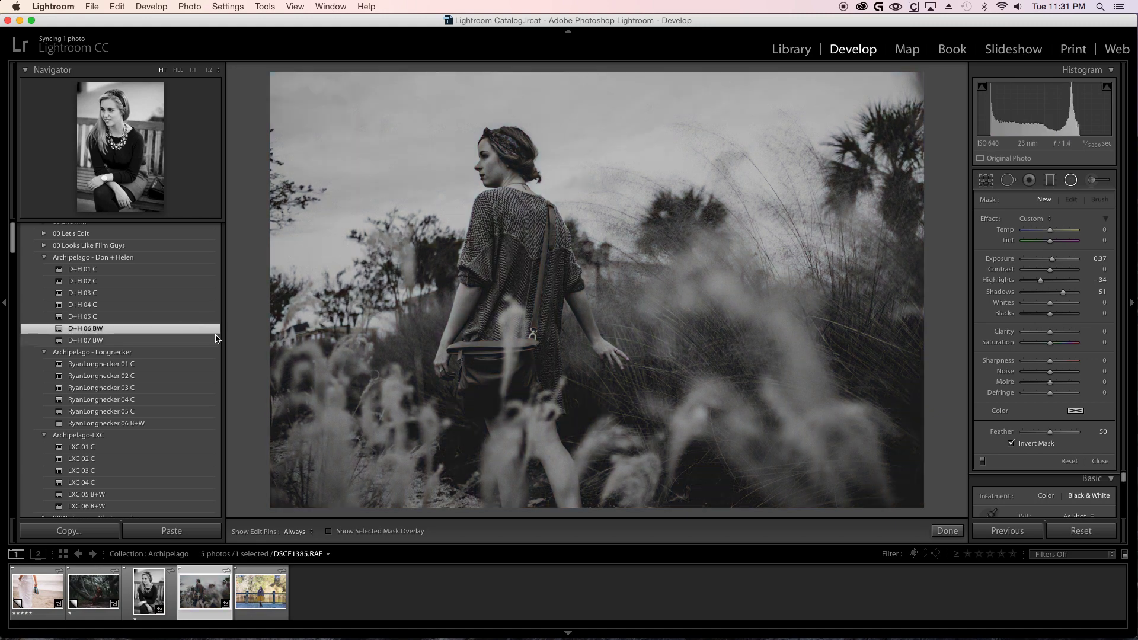
pyautogui.click(1070, 179)
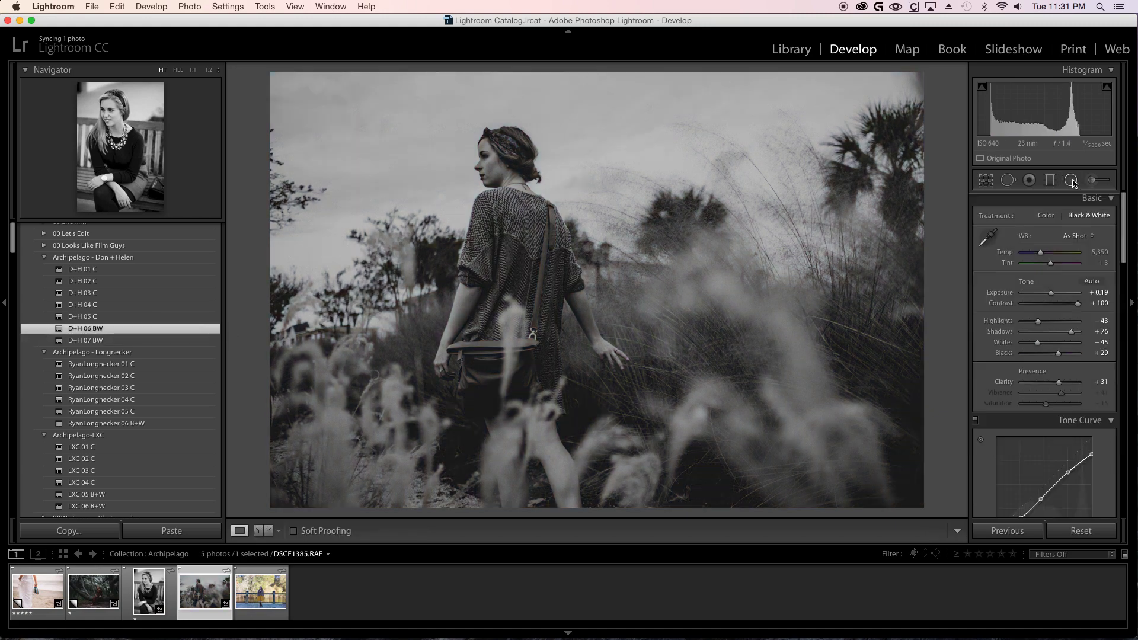
pyautogui.moveTo(1052, 293); pyautogui.dragTo(1056, 296)
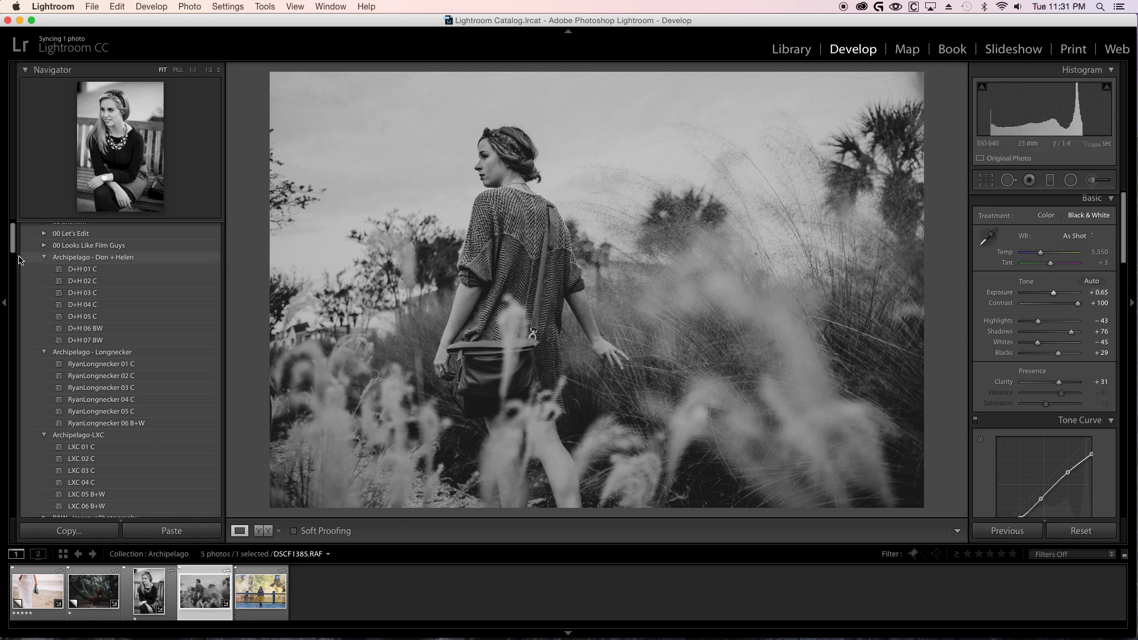
# Apply the D+H 07 BW preset to the grass field photo, reduce its exposure, and lower the blacks slightly.
pyautogui.click(102, 340)
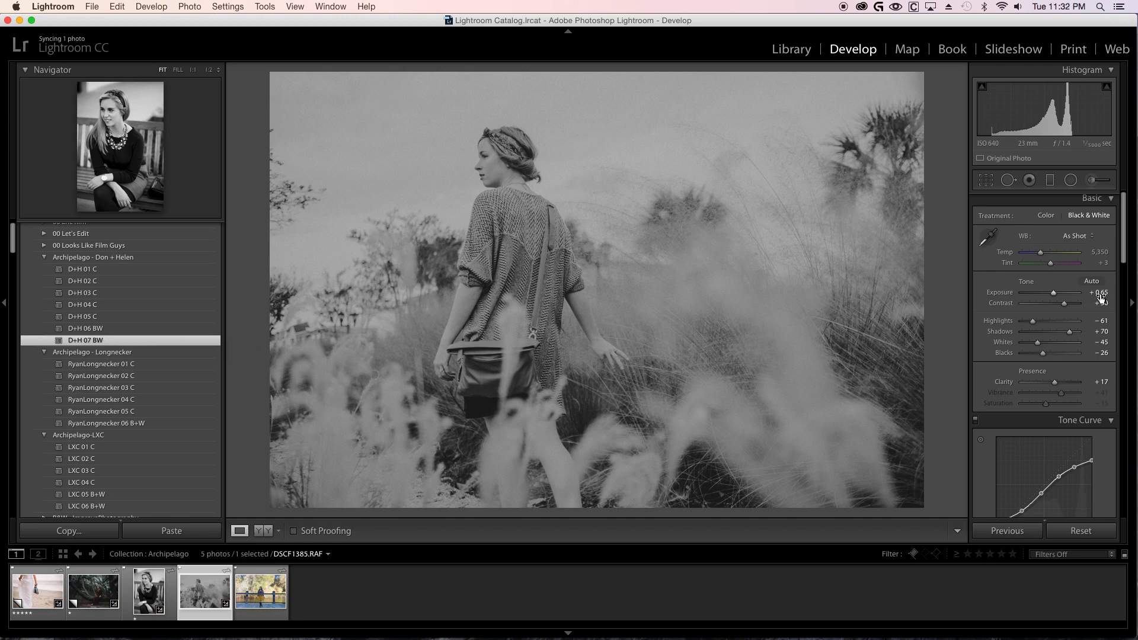
pyautogui.moveTo(1053, 293); pyautogui.dragTo(1046, 295)
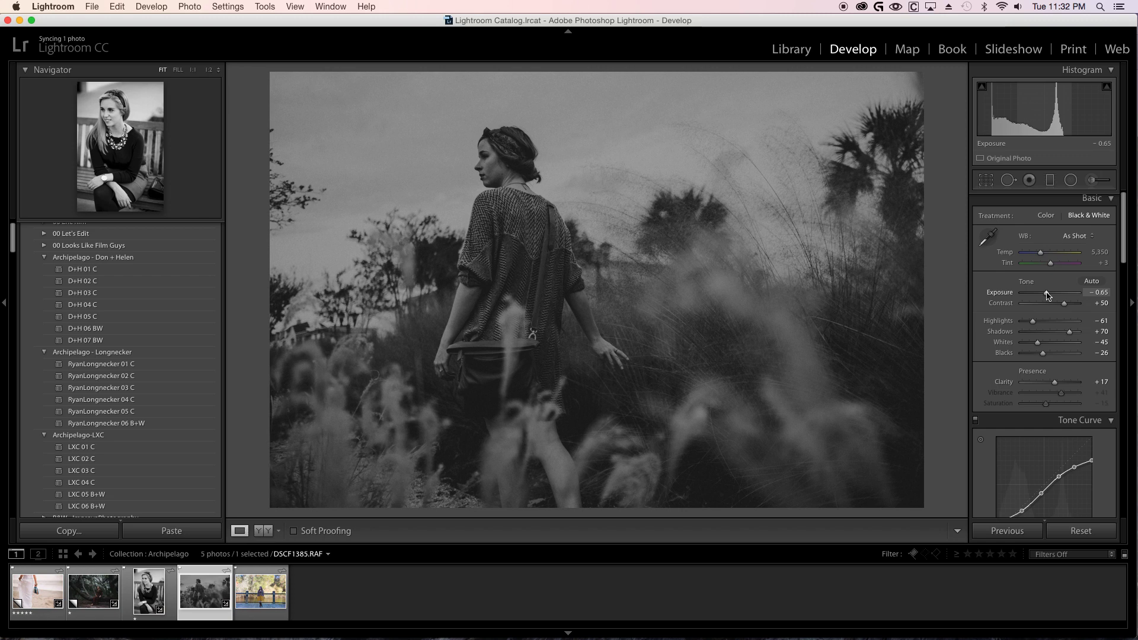
pyautogui.moveTo(1047, 294); pyautogui.dragTo(1050, 295)
pyautogui.moveTo(1042, 353); pyautogui.dragTo(1038, 354)
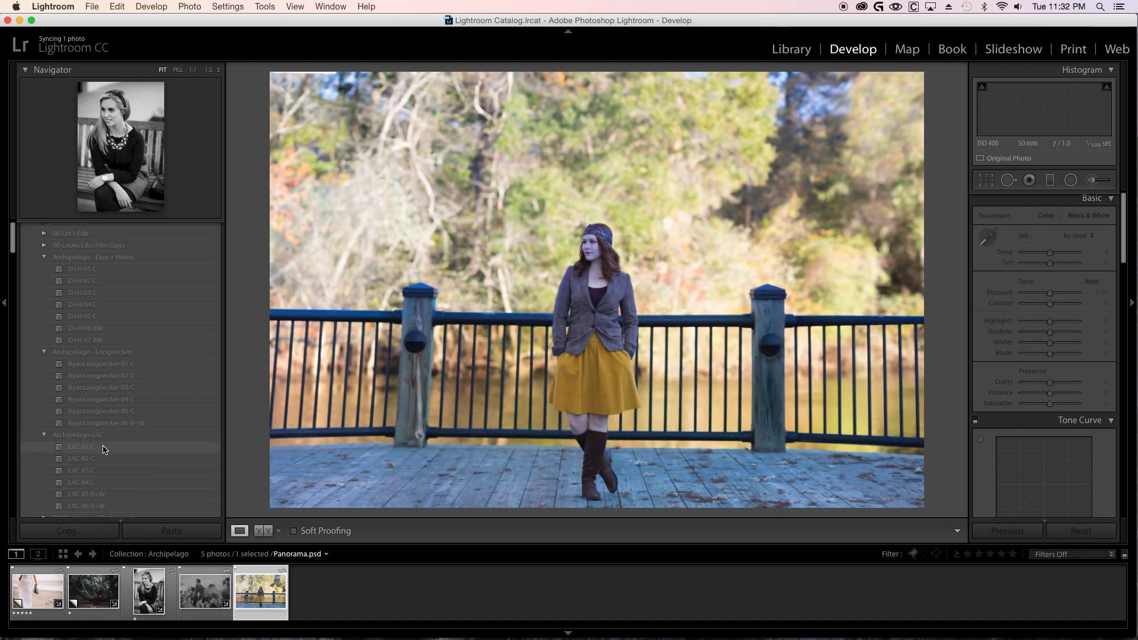
# Open the photo of the woman on the boardwalk and apply LXC 01 C, 02 C and 03 C in turn, with temperature +8 and exposure −0.45.
pyautogui.click(145, 451)
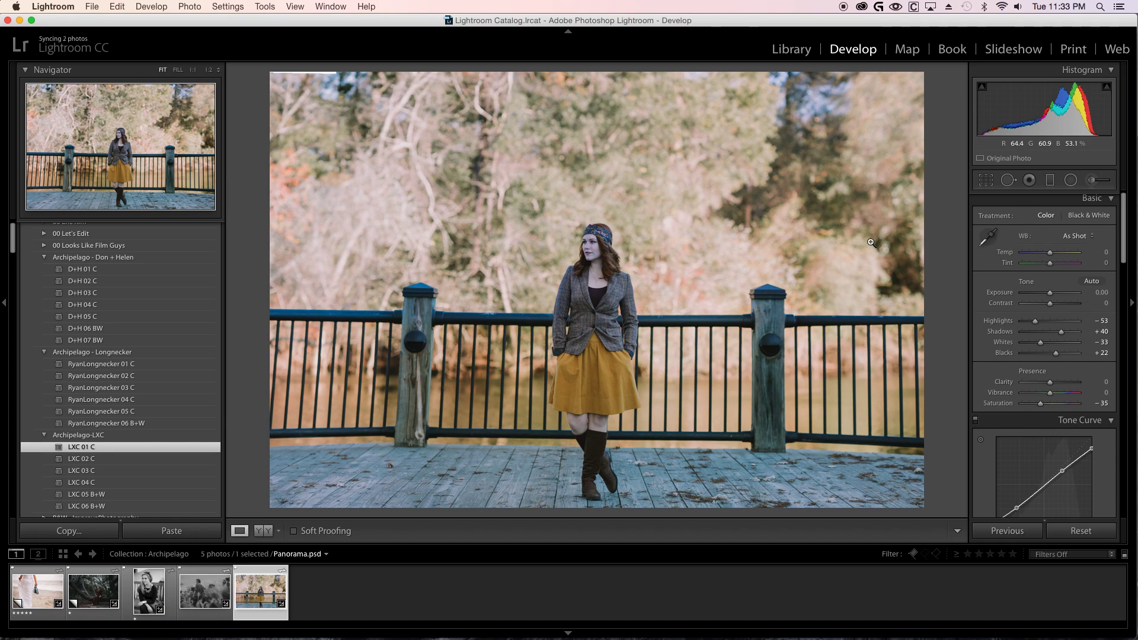
pyautogui.click(152, 460)
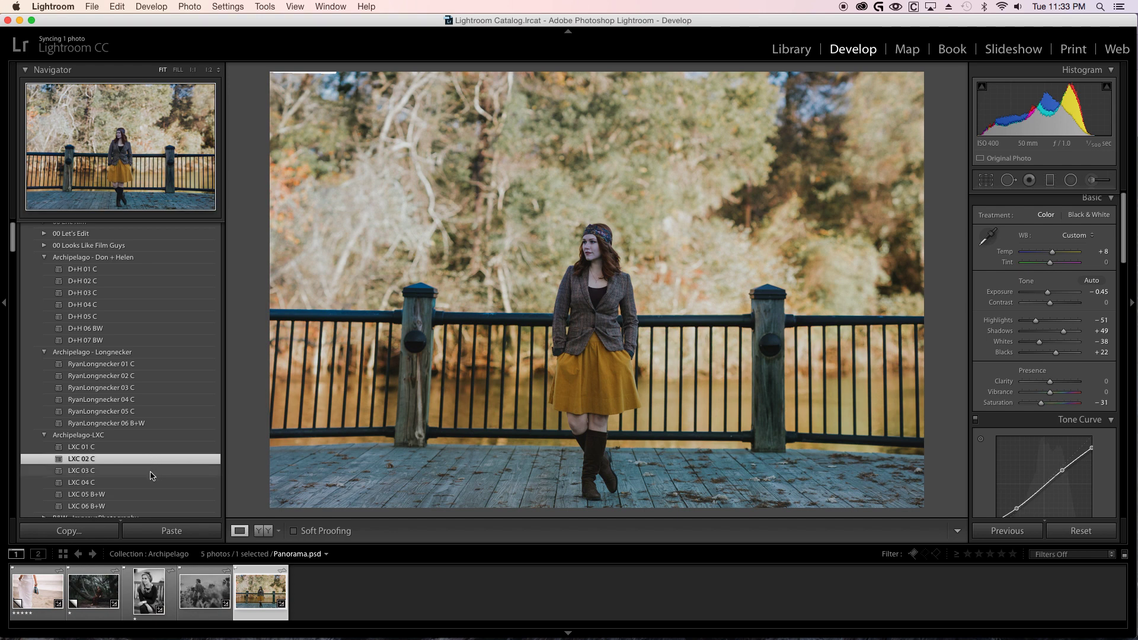
pyautogui.click(151, 472)
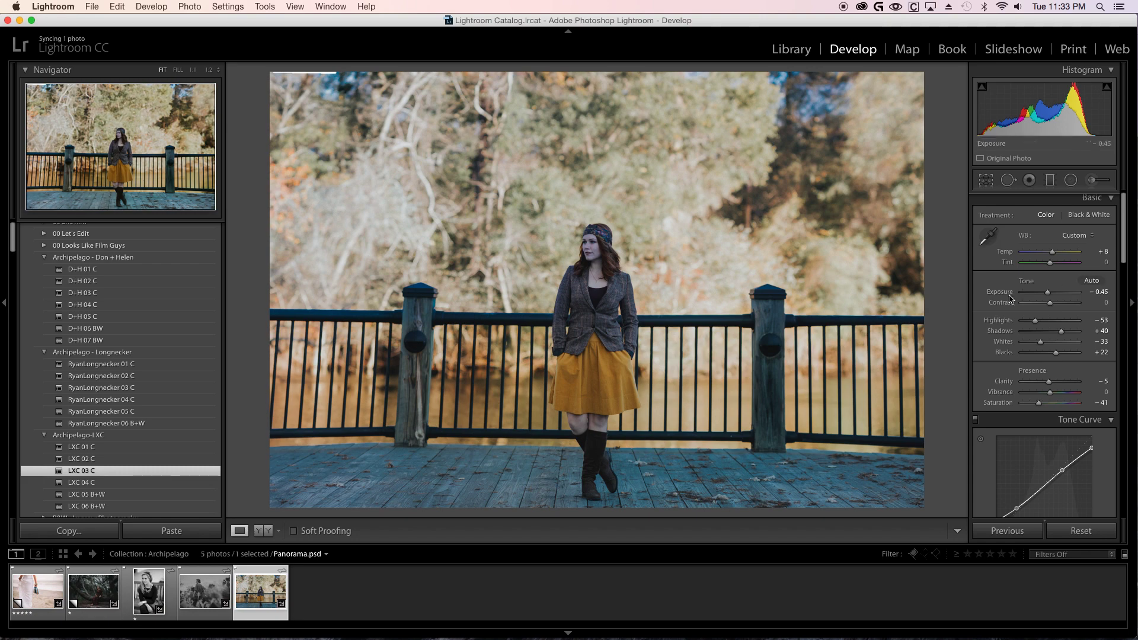
# Apply the LXC 04 C preset to the boardwalk photo with temperature +15, tint +9 and highlights −75.
pyautogui.click(141, 484)
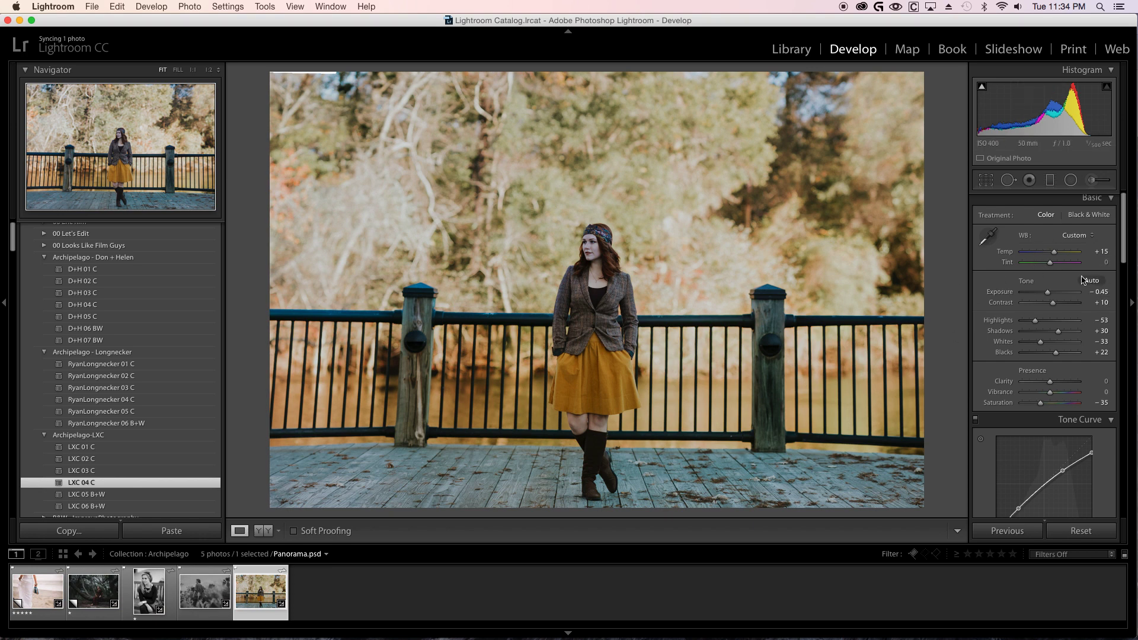
pyautogui.moveTo(1050, 262); pyautogui.dragTo(1052, 265)
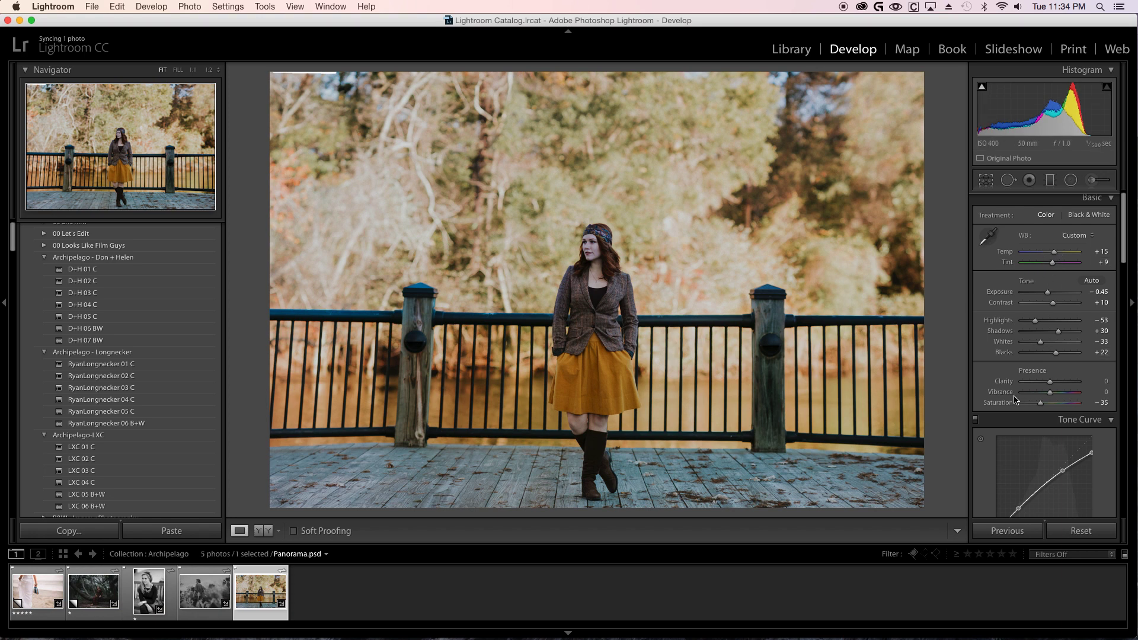
pyautogui.moveTo(1034, 320); pyautogui.dragTo(1029, 322)
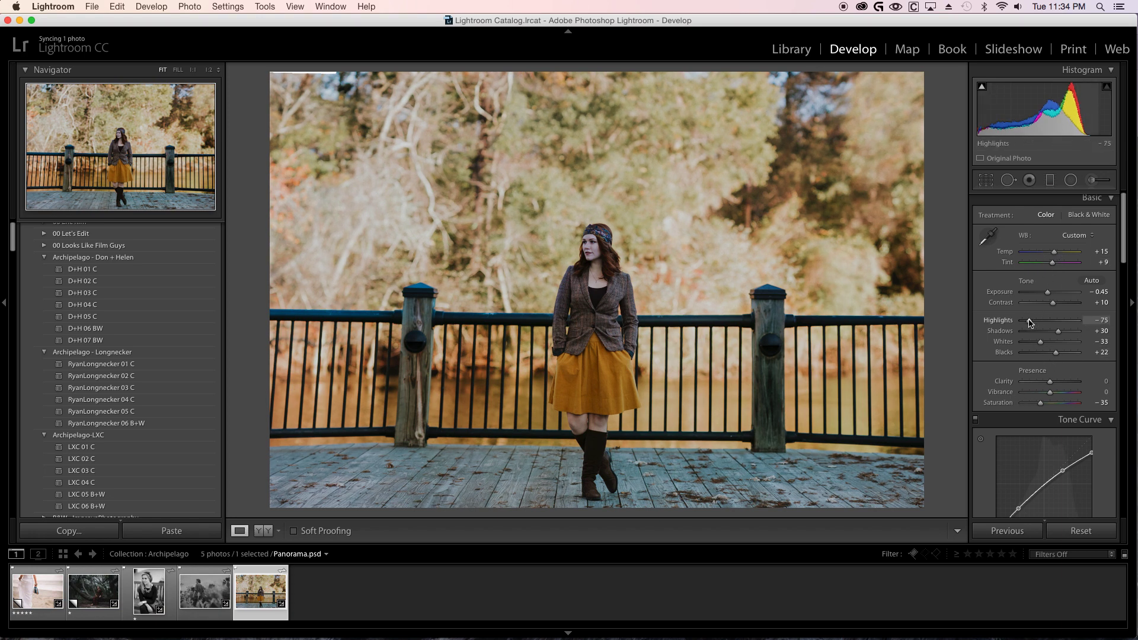
# Apply LXC 05 B+W to the boardwalk photo with exposure −0.75 and highlights −86, and replace it with LXC 06 B+W at contrast −30.
pyautogui.click(156, 497)
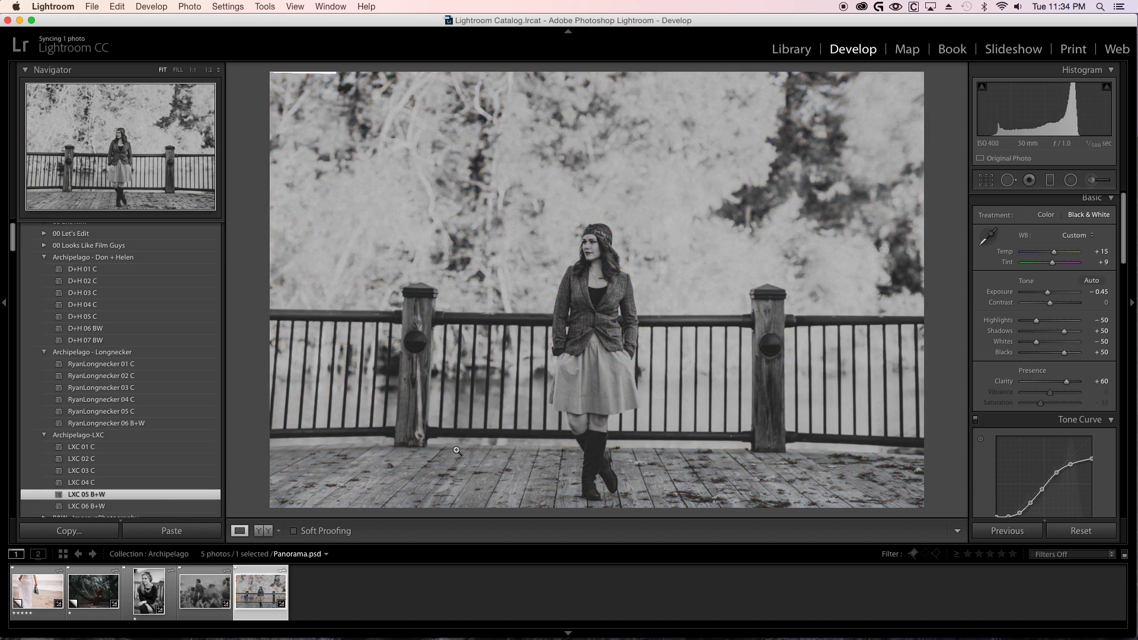
pyautogui.moveTo(1047, 293); pyautogui.dragTo(1026, 320)
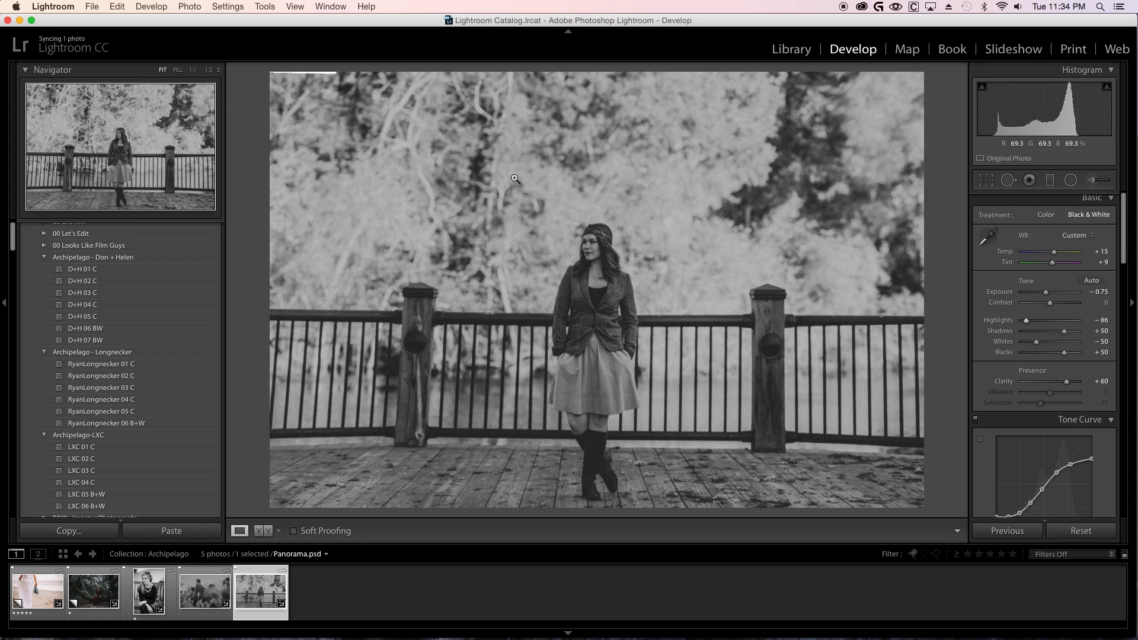
pyautogui.click(125, 507)
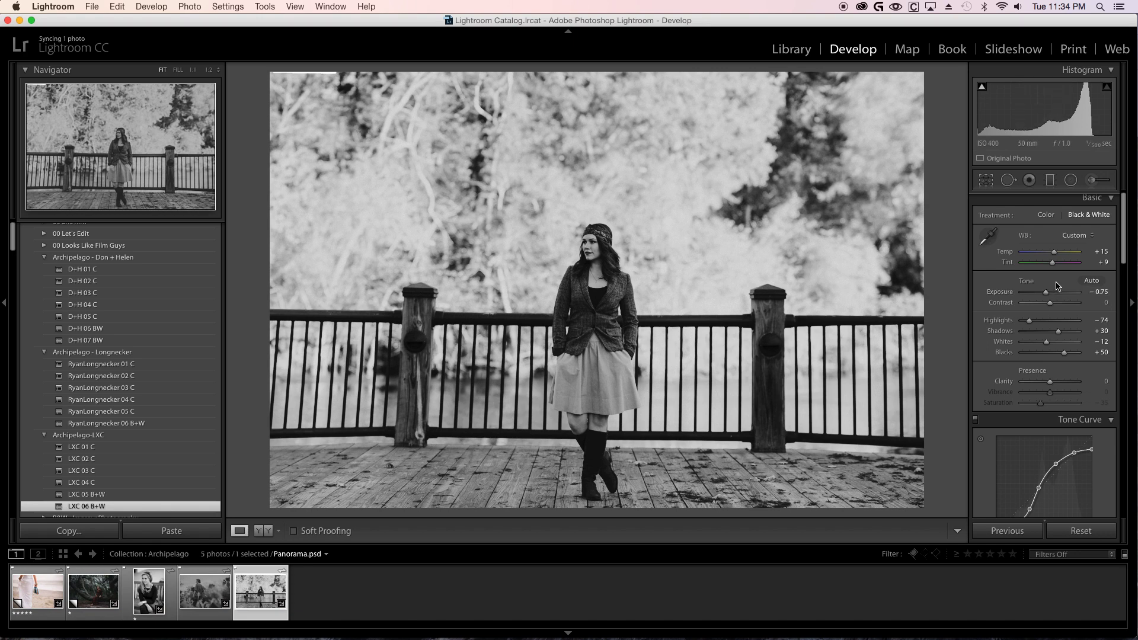
pyautogui.moveTo(1050, 303)
pyautogui.mouseDown()
pyautogui.moveTo(1058, 307)
pyautogui.moveTo(1042, 305)
pyautogui.mouseUp()
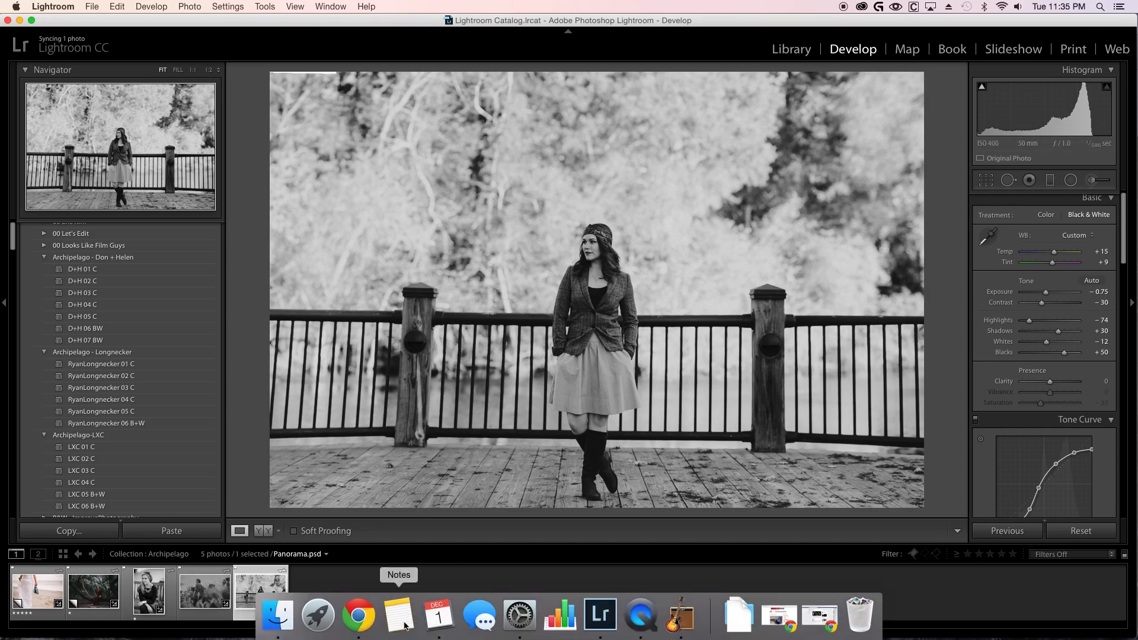
# Switch to Google Chrome to view the Tribe Archipelago shop page with the preset packs.
pyautogui.click(359, 616)
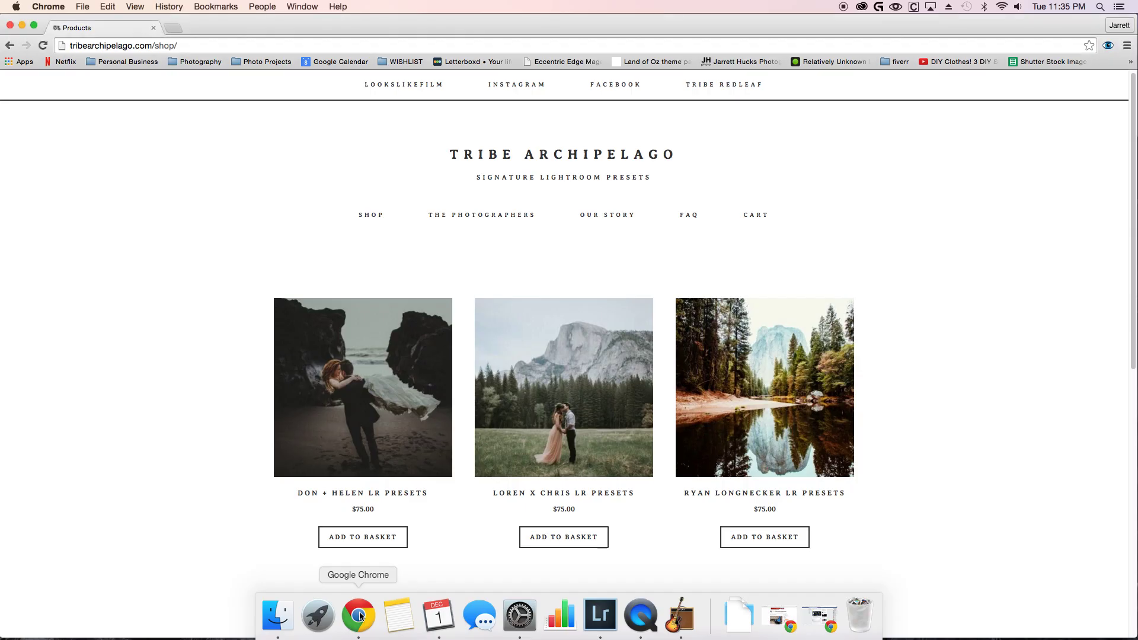